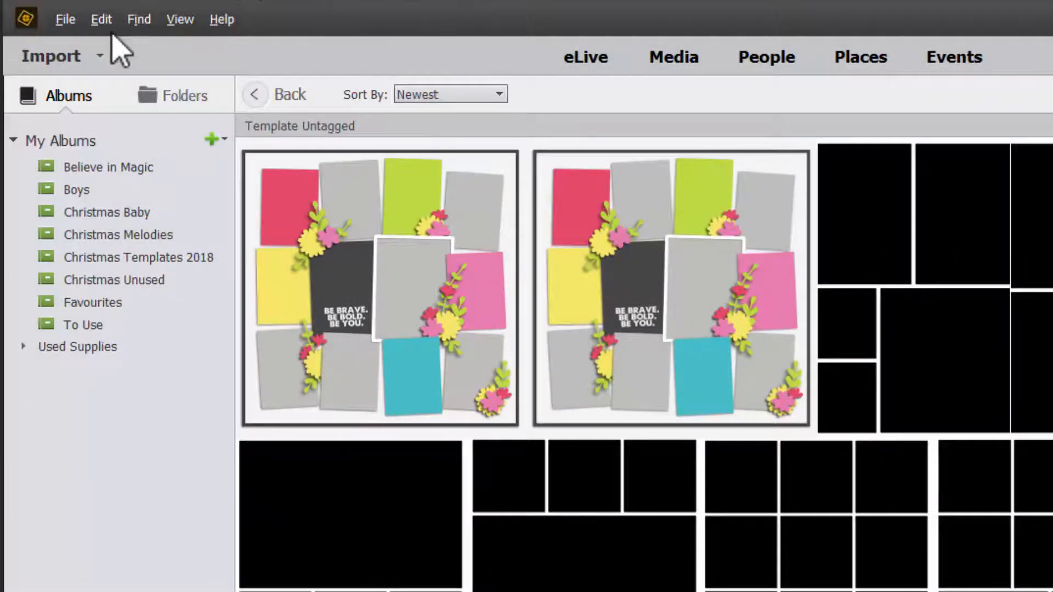
# Start a search by metadata details and set the first criterion to filenames ending with png.
pyautogui.click(137, 24)
pyautogui.click(147, 44)
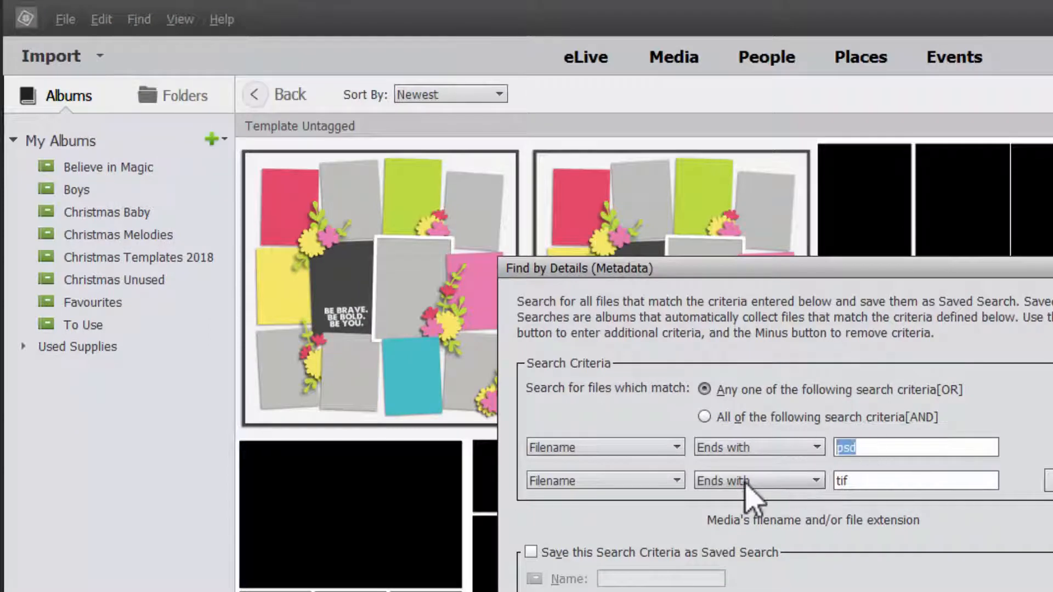
pyautogui.write('png')
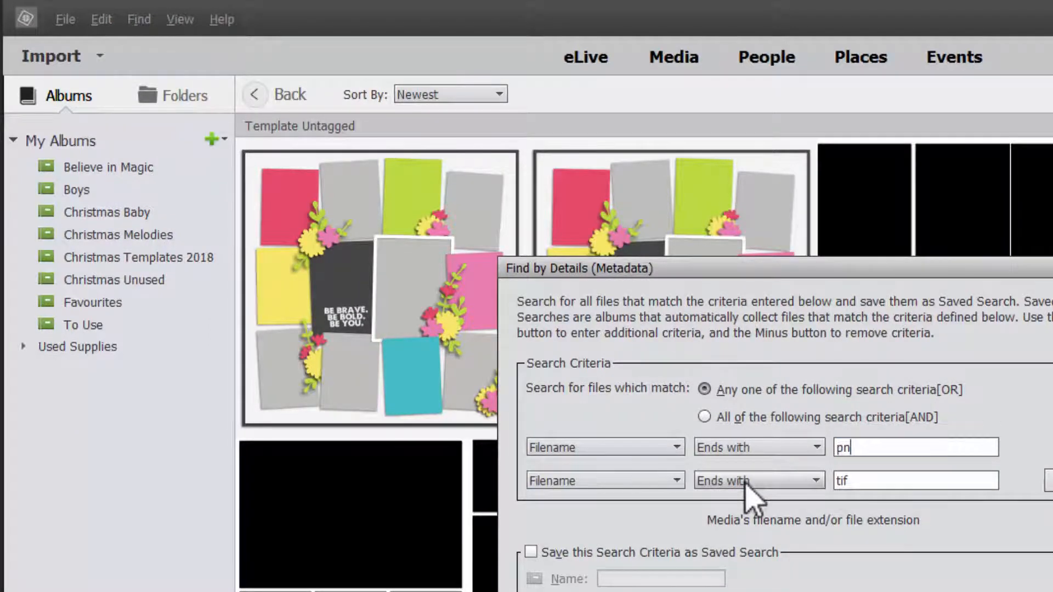
pyautogui.press('Tab')
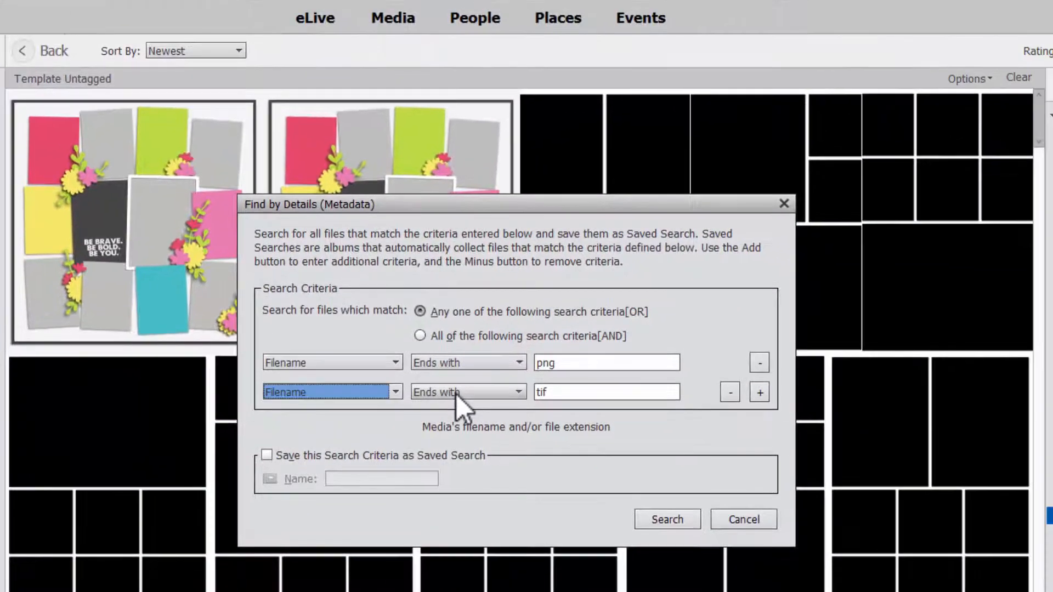
# Set the second criterion to filename contains brush, require all of the criteria to match, and run the search.
pyautogui.press('Tab')
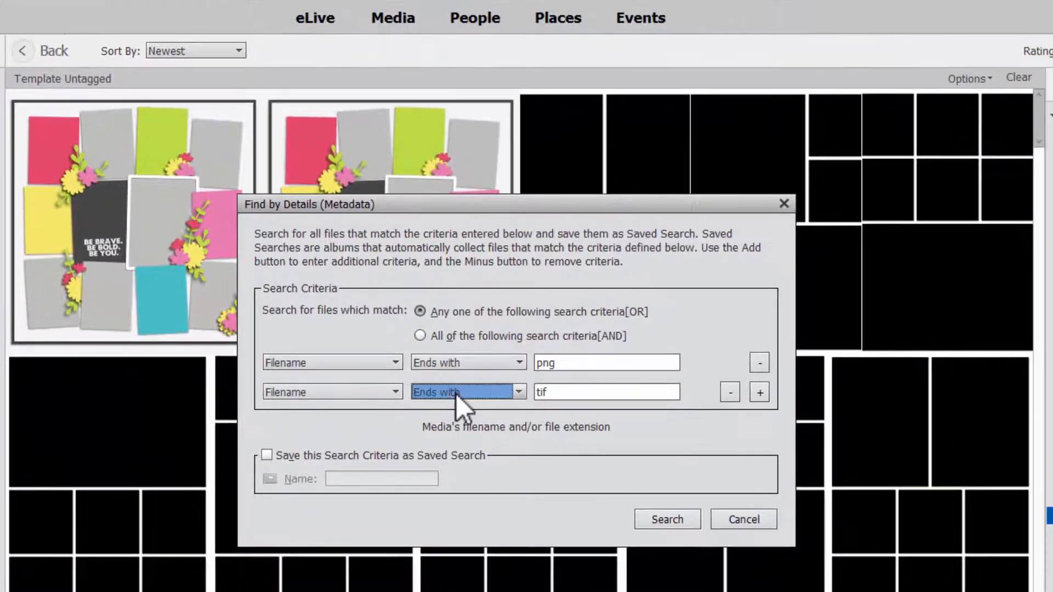
pyautogui.press('Tab')
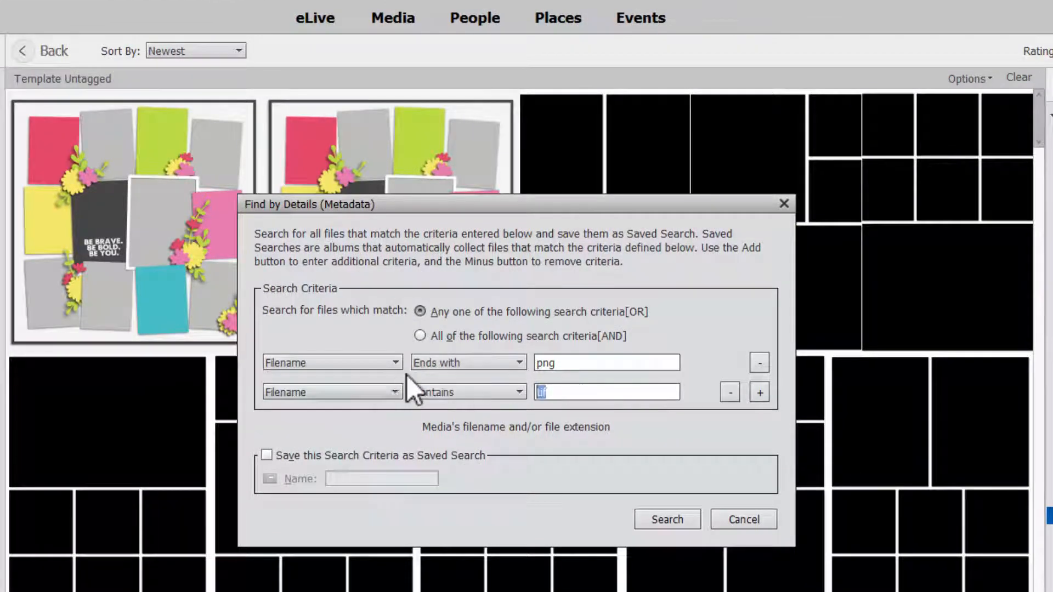
pyautogui.write('brush')
pyautogui.press('Return')
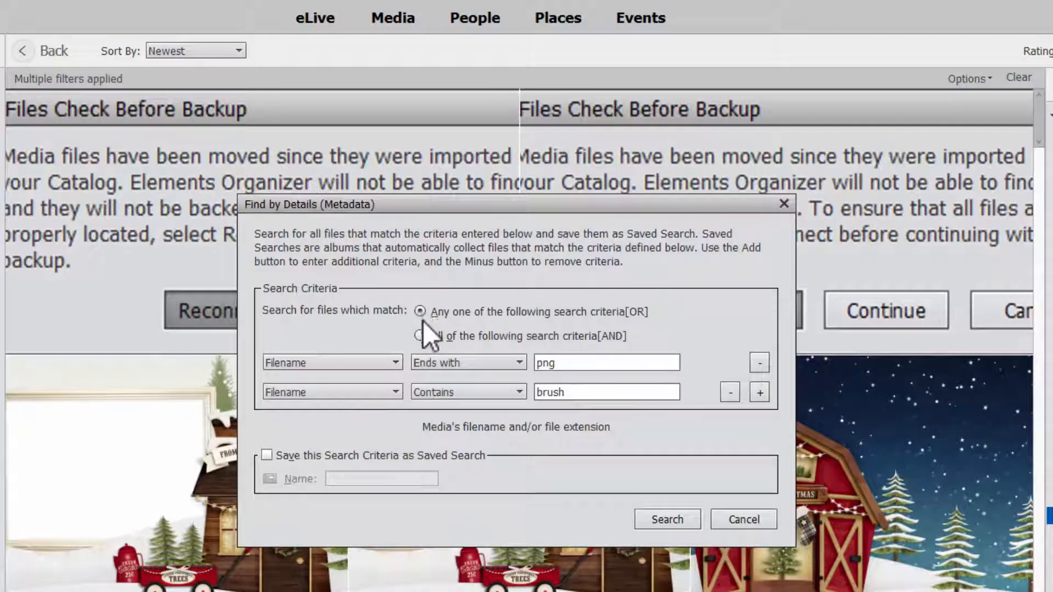
pyautogui.click(423, 336)
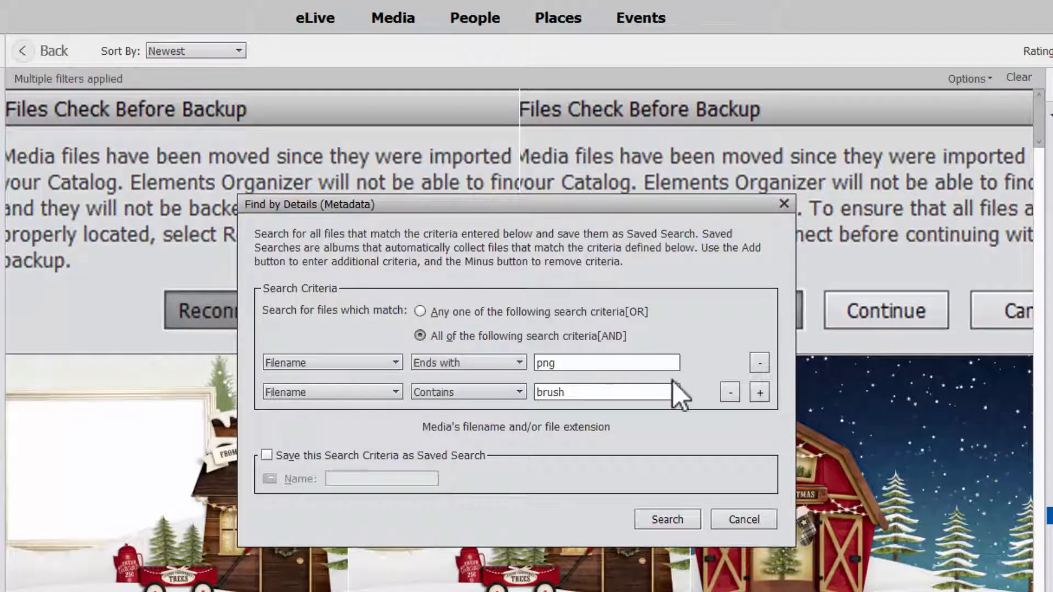
pyautogui.click(668, 520)
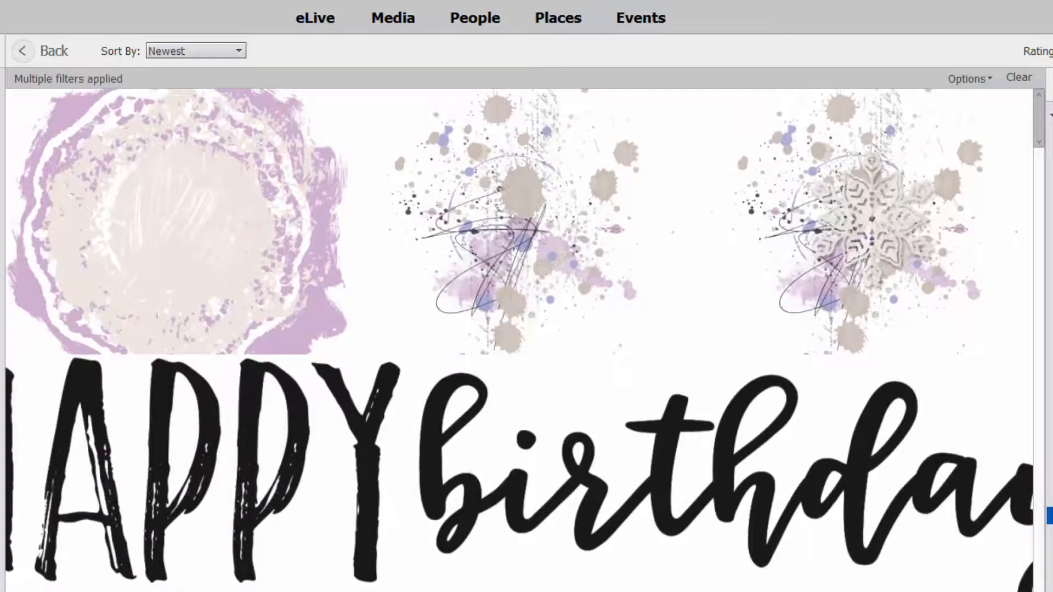
# Examine the found images one by one at full size, starting from the first result, to check which are real brushes, and return to the grid.
pyautogui.hotkey('ctrl', '-')
pyautogui.hotkey('ctrl', '-')
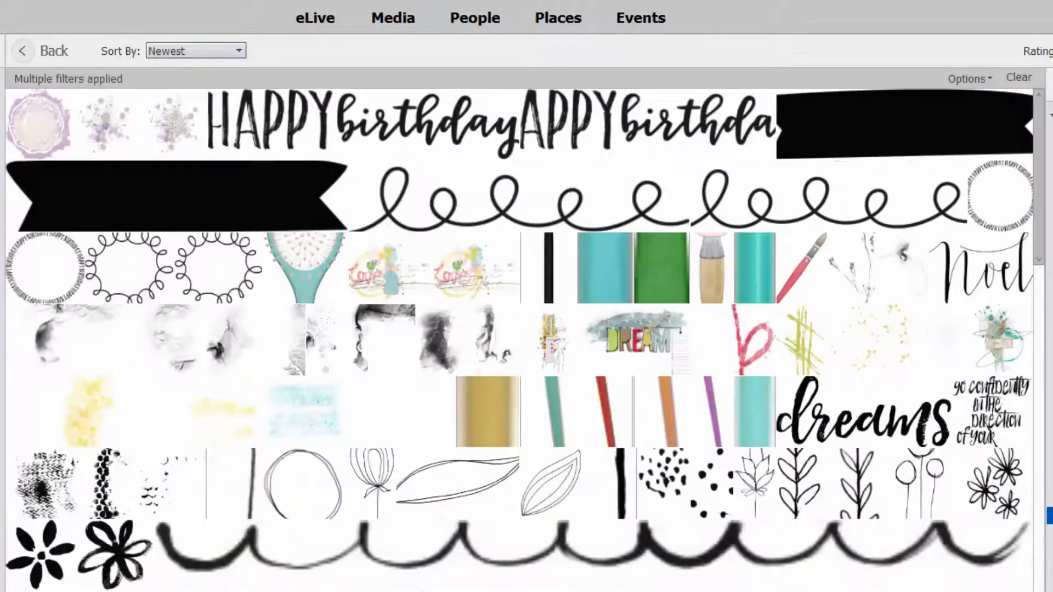
pyautogui.hotkey('ctrl', '-')
pyautogui.click(39, 115)
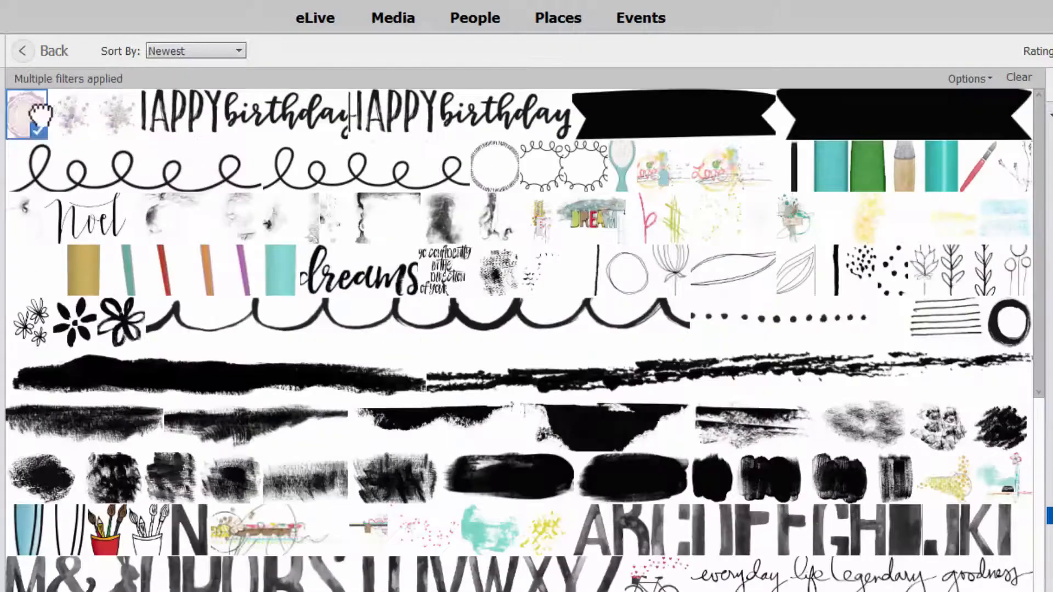
pyautogui.doubleClick(33, 107)
pyautogui.press('Right')
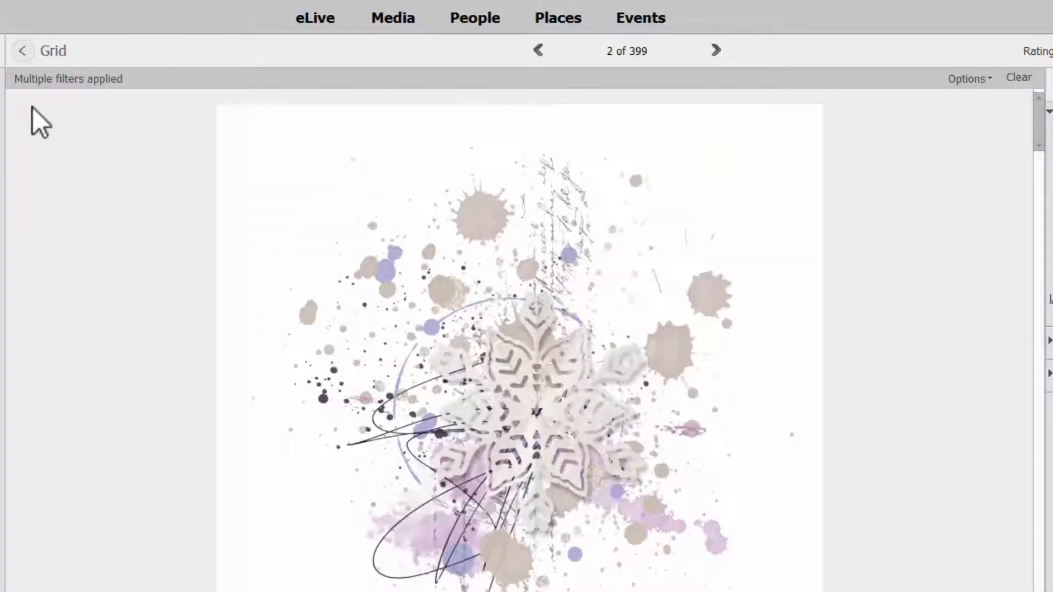
pyautogui.press('Right')
pyautogui.press('Left')
pyautogui.press('Left')
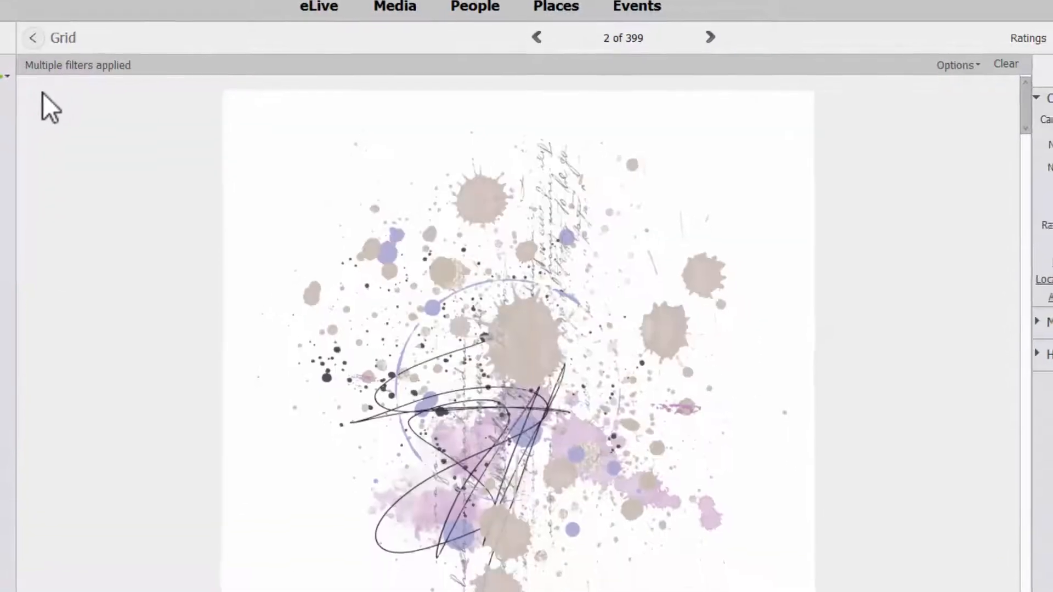
pyautogui.press('Left')
pyautogui.press('Right')
pyautogui.press('Right')
pyautogui.press('Right')
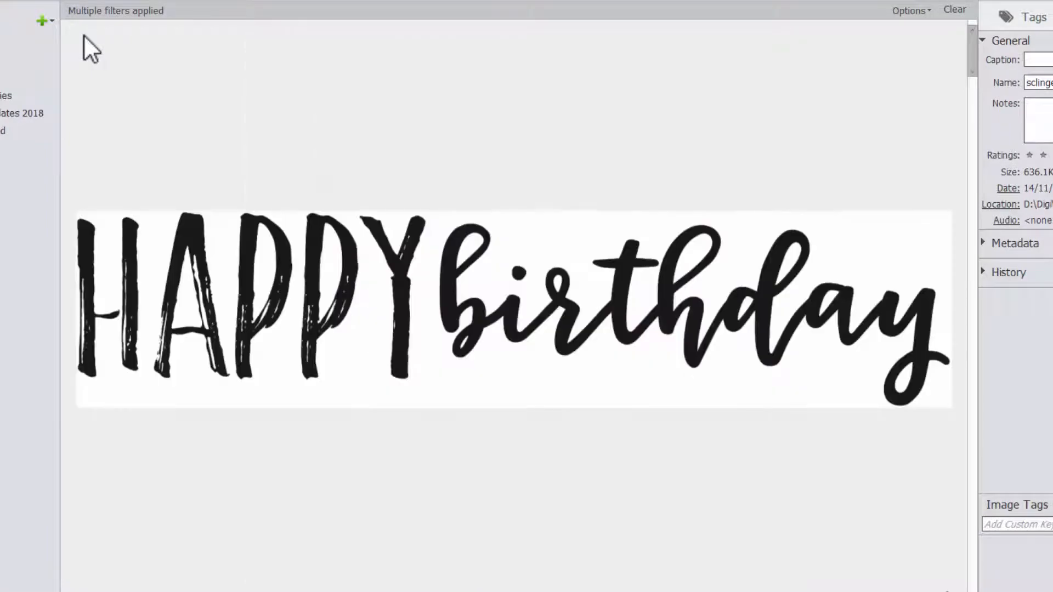
pyautogui.press('Right')
pyautogui.press('Right')
pyautogui.press('Right')
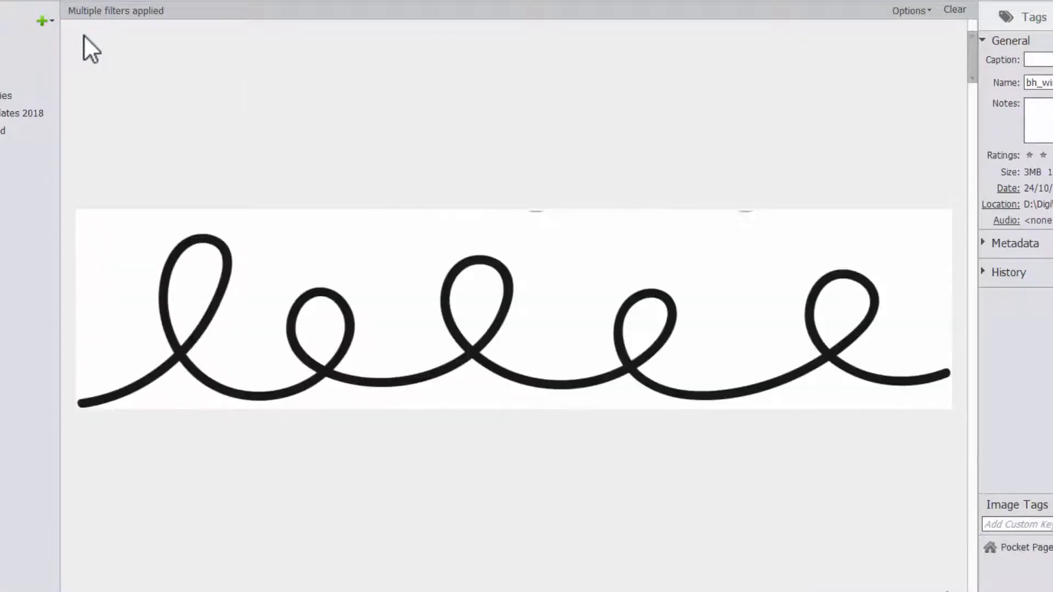
pyautogui.press('Right')
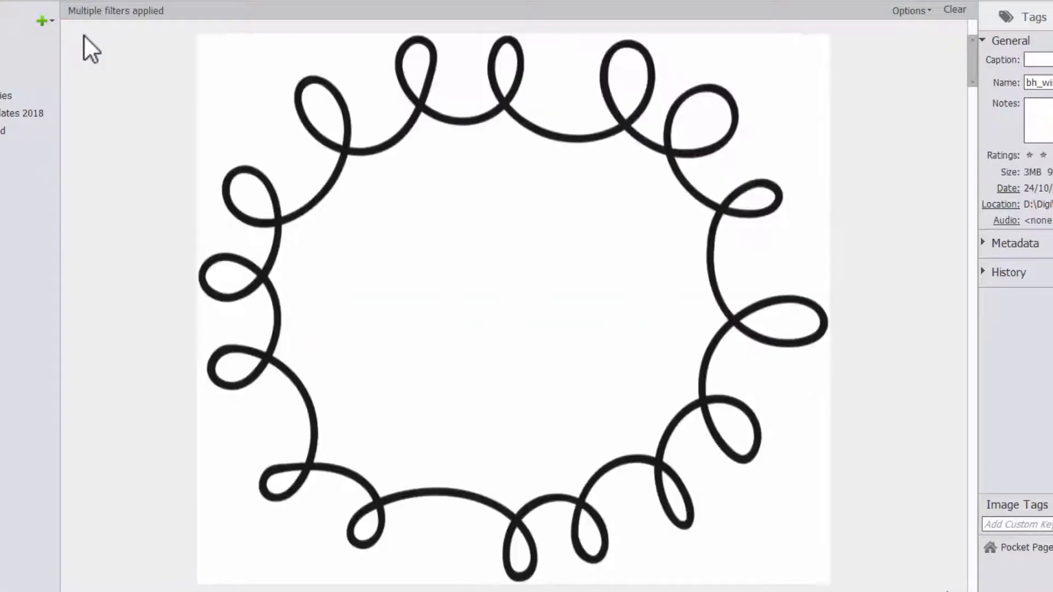
pyautogui.press('Right')
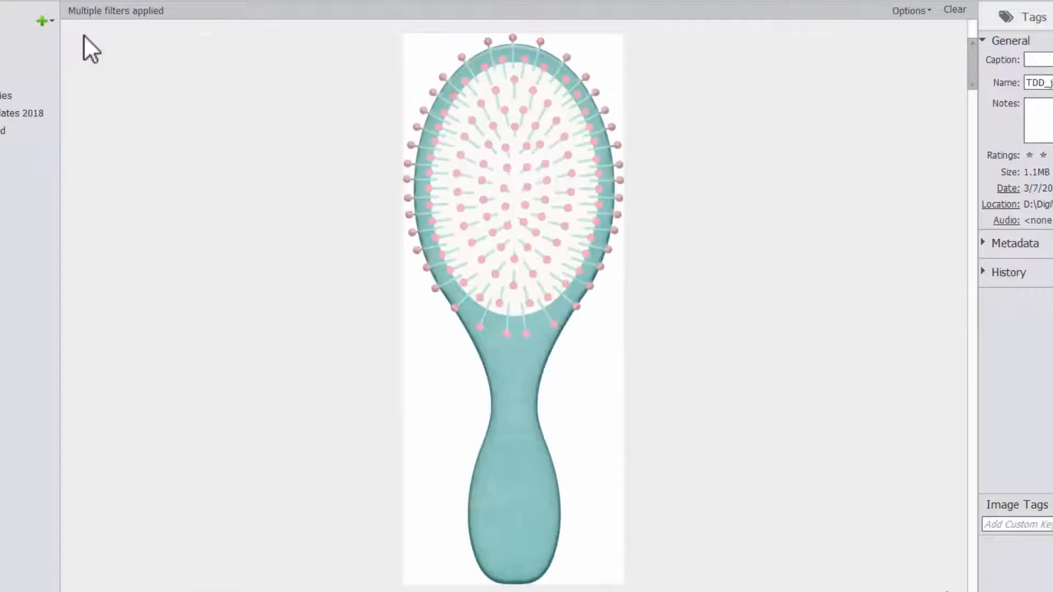
pyautogui.press('Right')
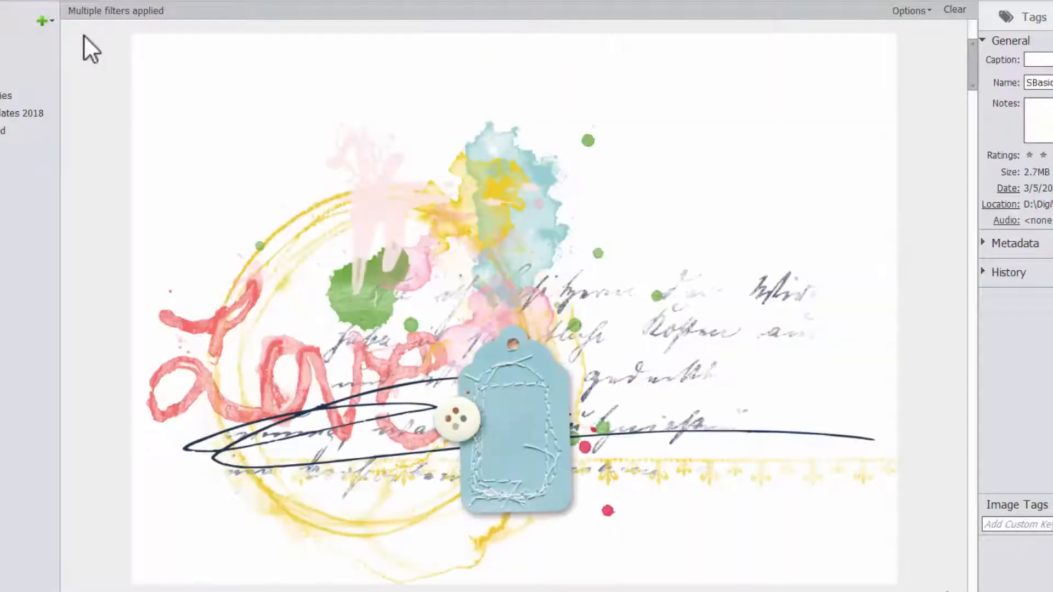
pyautogui.press('Right')
pyautogui.press('Right')
pyautogui.press('Right')
pyautogui.press('Right')
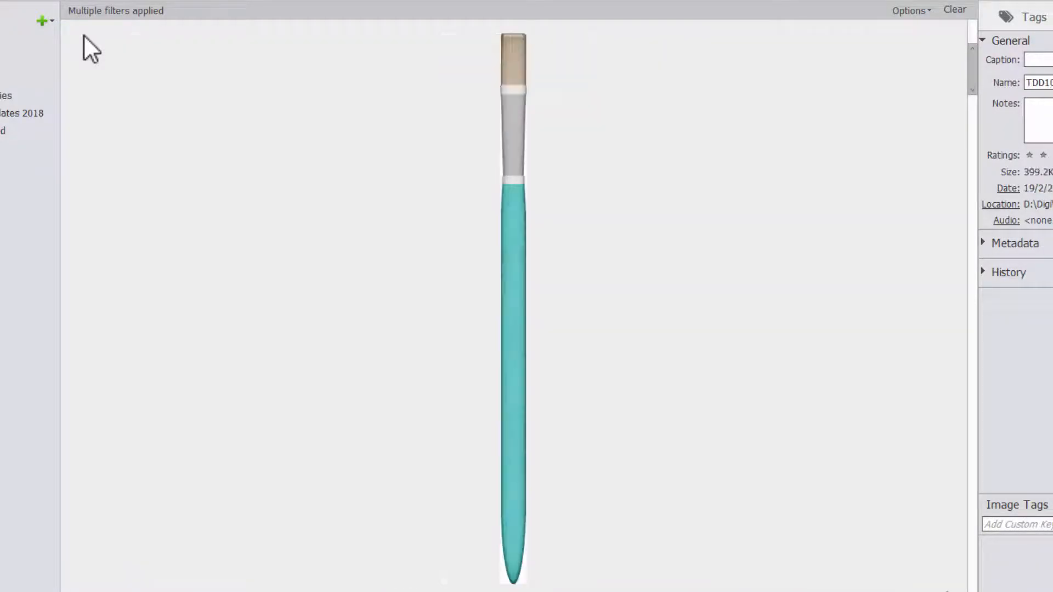
pyautogui.press('Right')
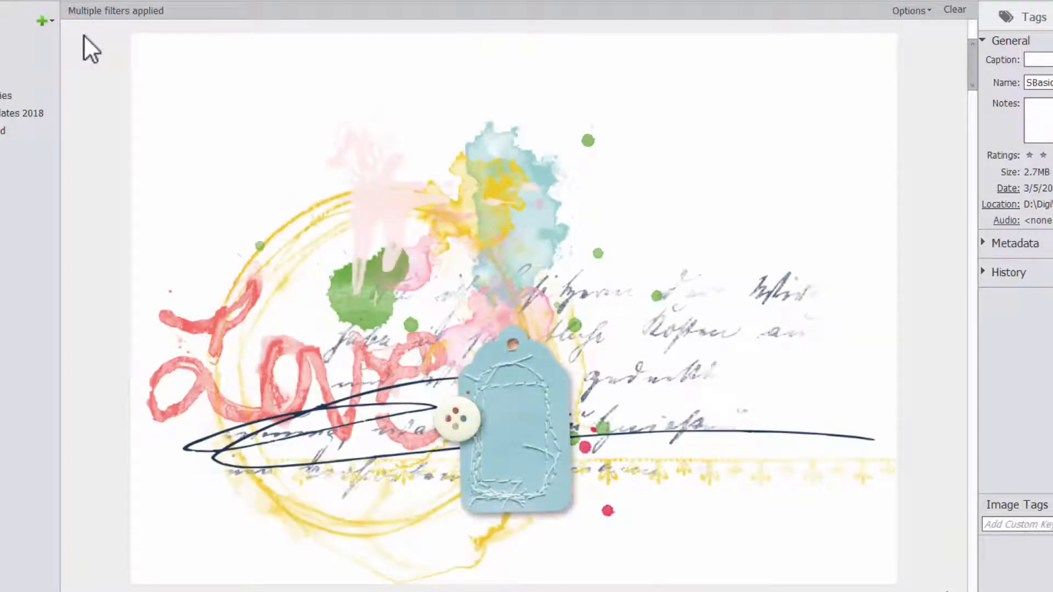
pyautogui.press('Right')
pyautogui.press('Right')
pyautogui.press('Right')
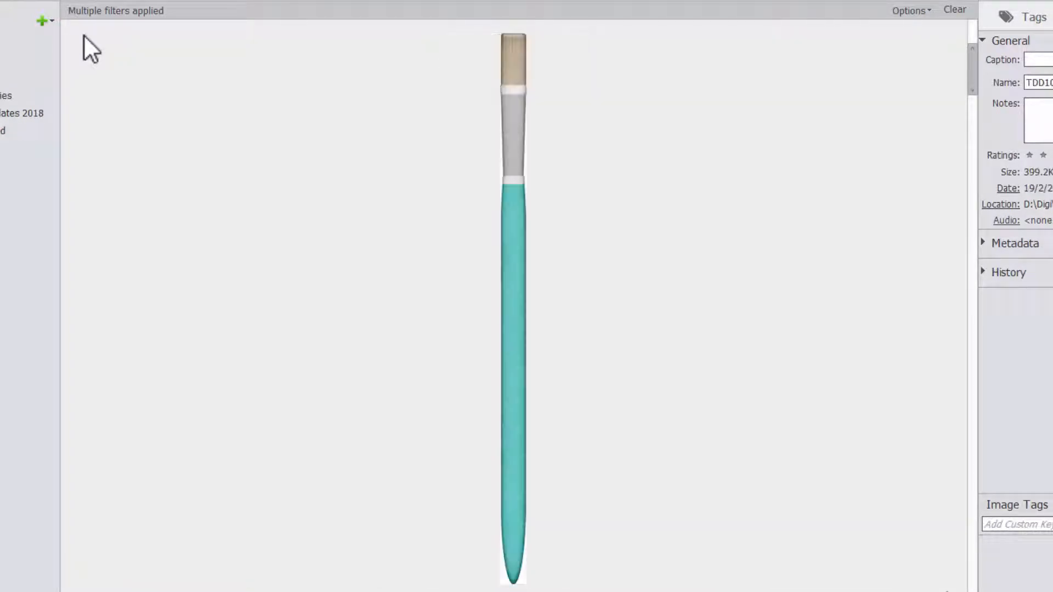
pyautogui.press('Right')
pyautogui.press('Right')
pyautogui.press('Right')
pyautogui.press('Right')
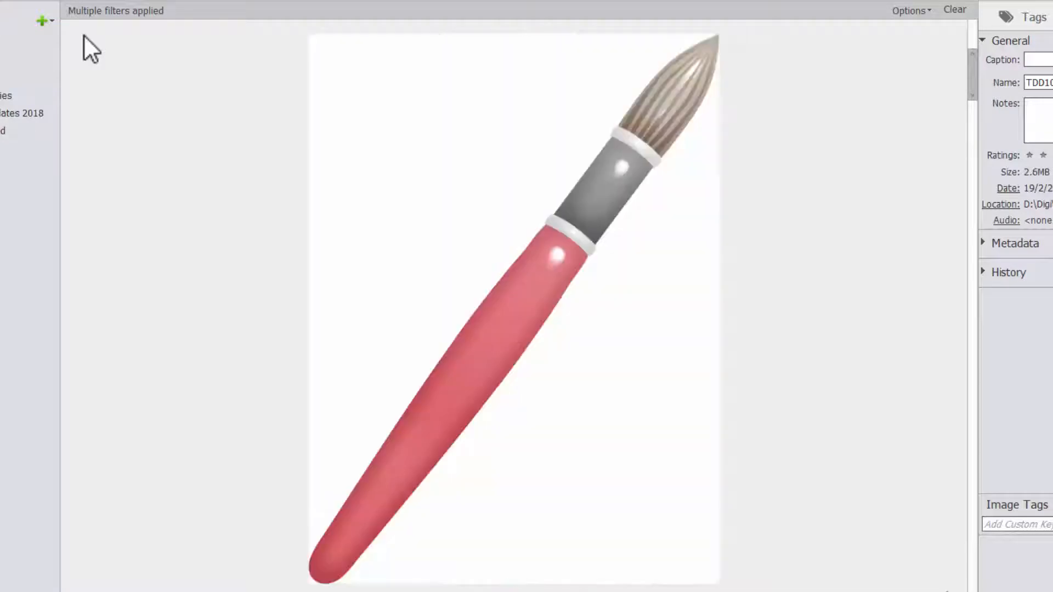
pyautogui.press('Right')
pyautogui.press('Right')
pyautogui.press('Right')
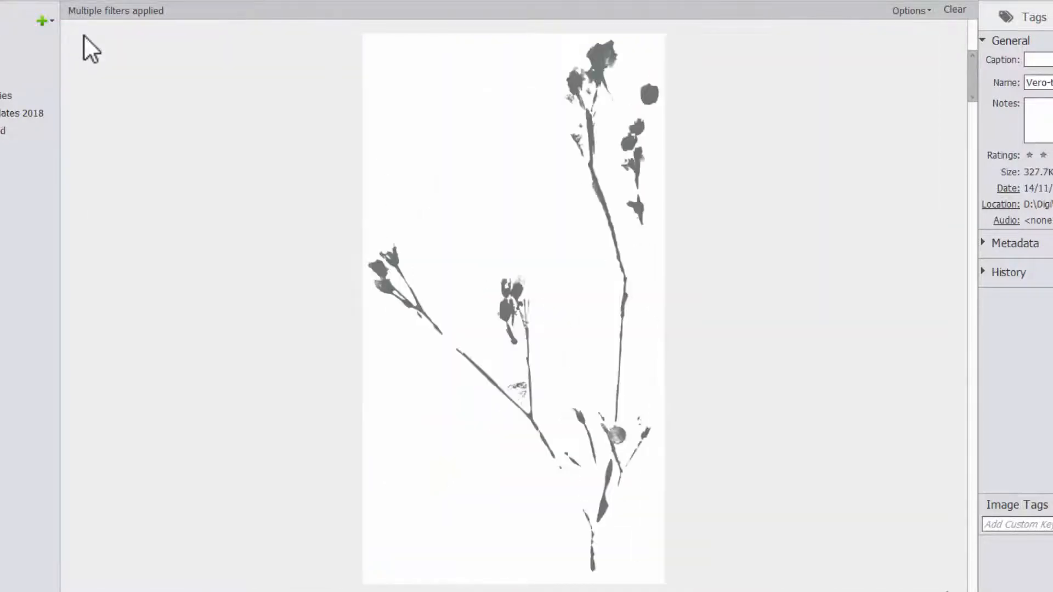
pyautogui.press('Left')
pyautogui.press('Left')
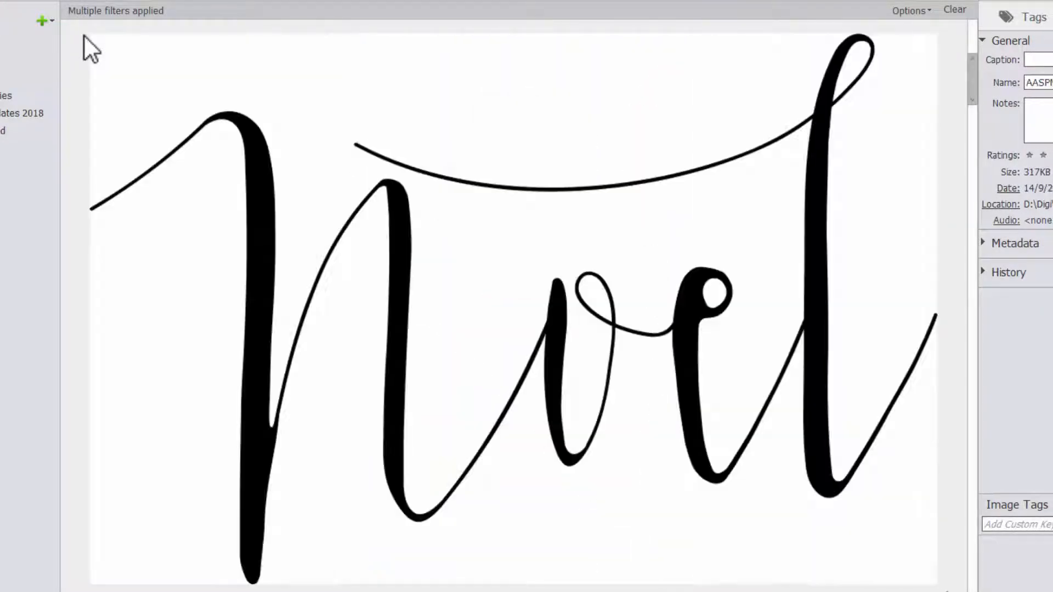
pyautogui.press('Right')
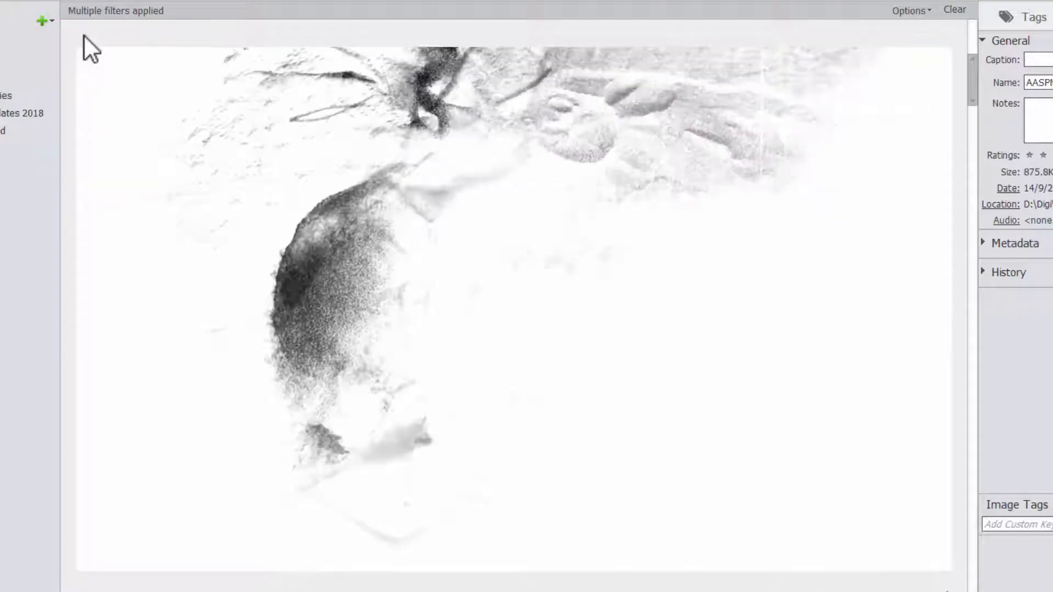
pyautogui.press('Right')
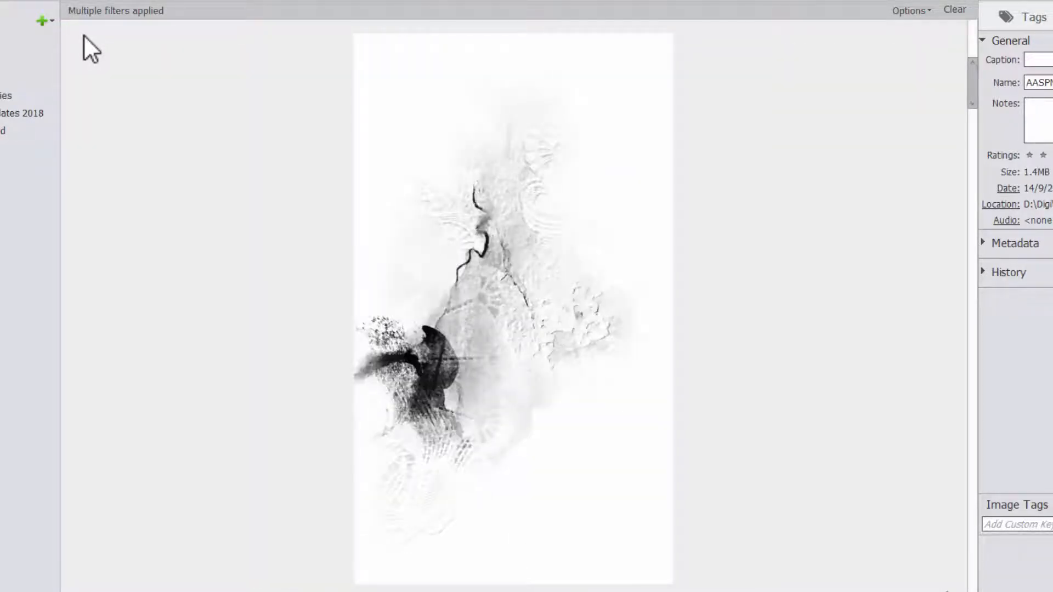
pyautogui.press('Escape')
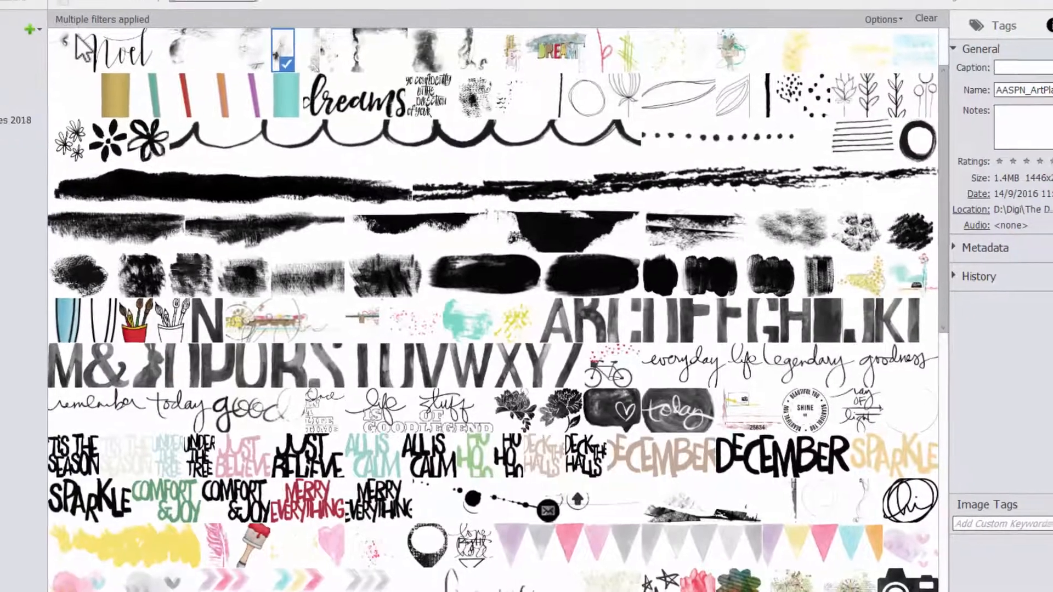
# Assign the Word Art keyword tag to all of the wedding word-art images in the WZ_WeddingAlbum_Brushes set.
pyautogui.click(76, 38)
pyautogui.scroll(-1, 532, 258)
pyautogui.scroll(-5, 462, 271)
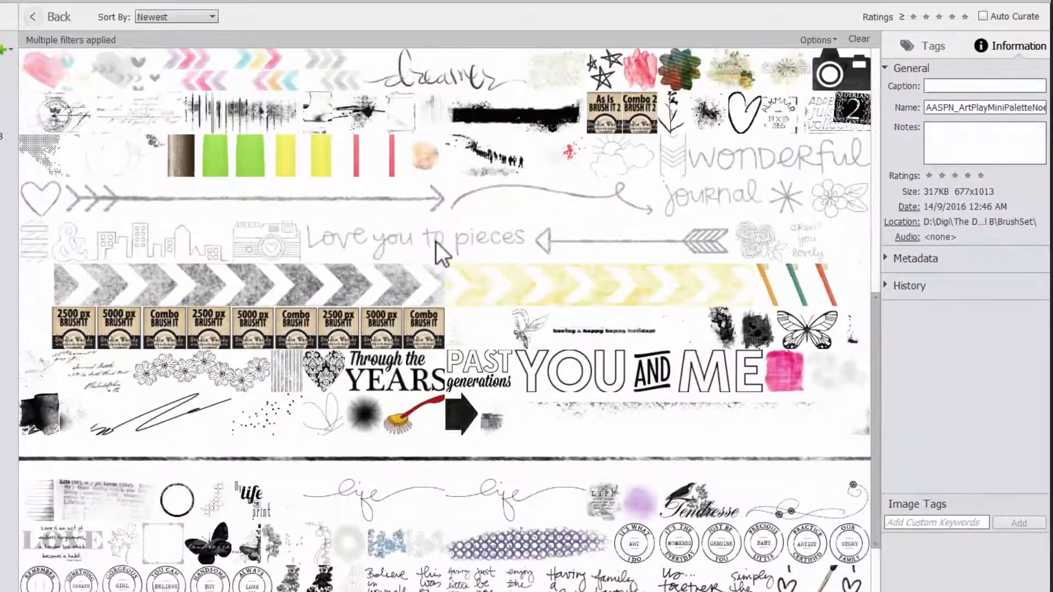
pyautogui.scroll(-3, 353, 339)
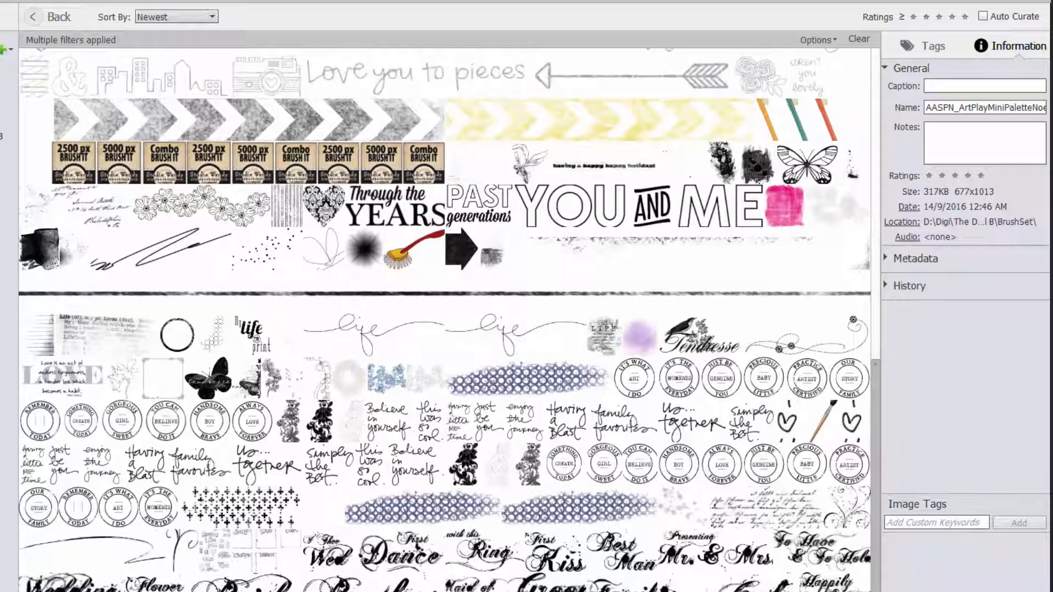
pyautogui.click(340, 562)
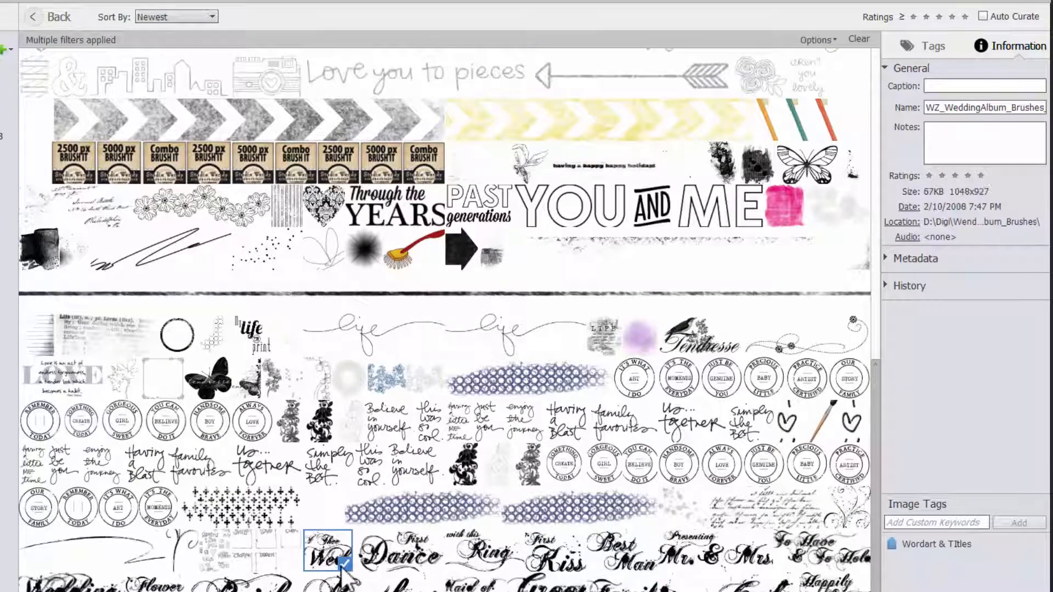
pyautogui.keyDown('shift'); pyautogui.click(833, 587); pyautogui.keyUp('shift')
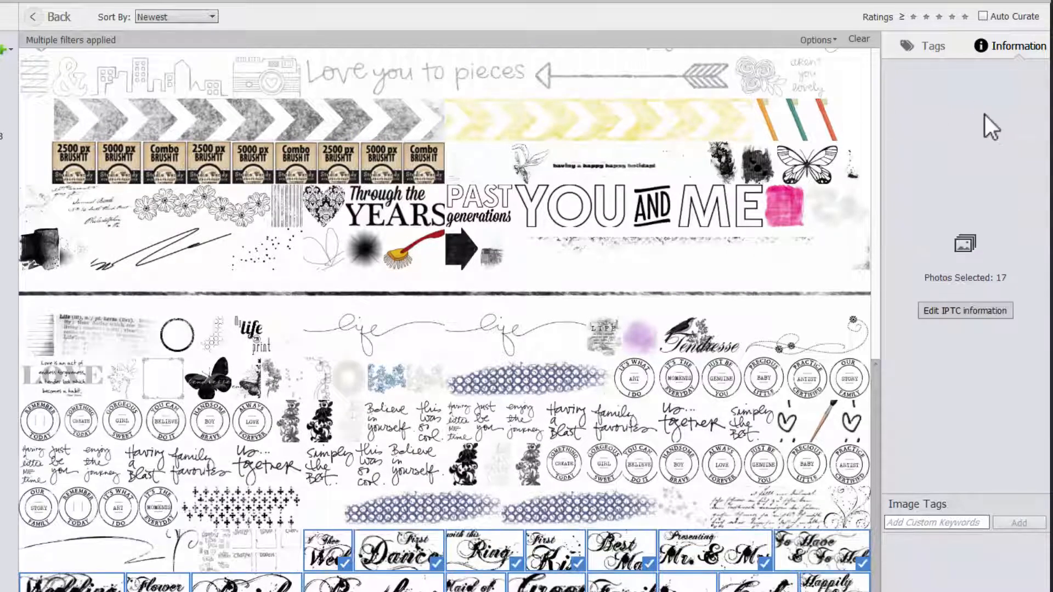
pyautogui.click(935, 47)
pyautogui.scroll(-7, 938, 400)
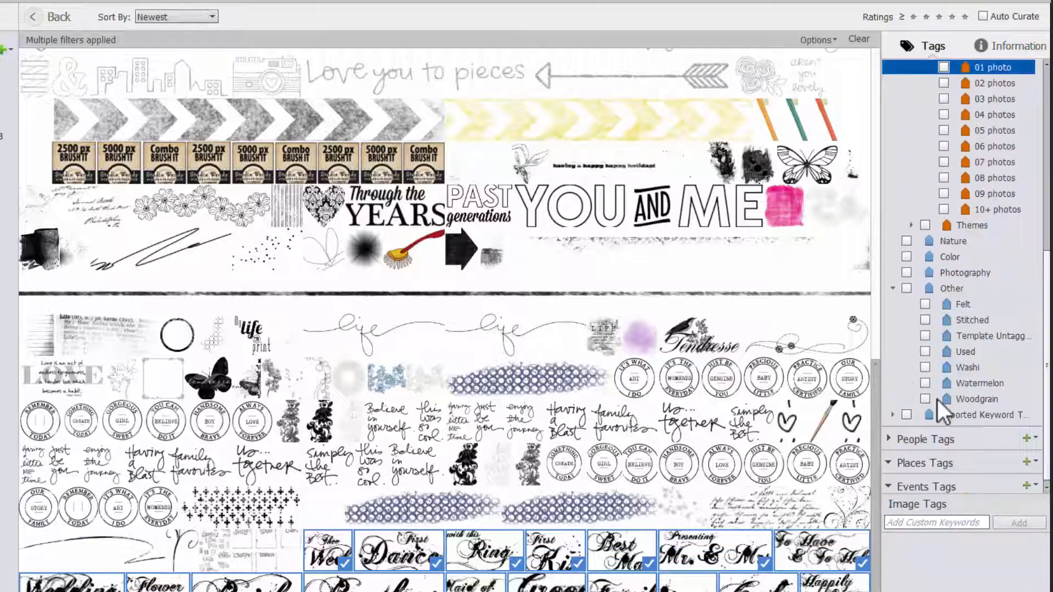
pyautogui.scroll(4, 943, 286)
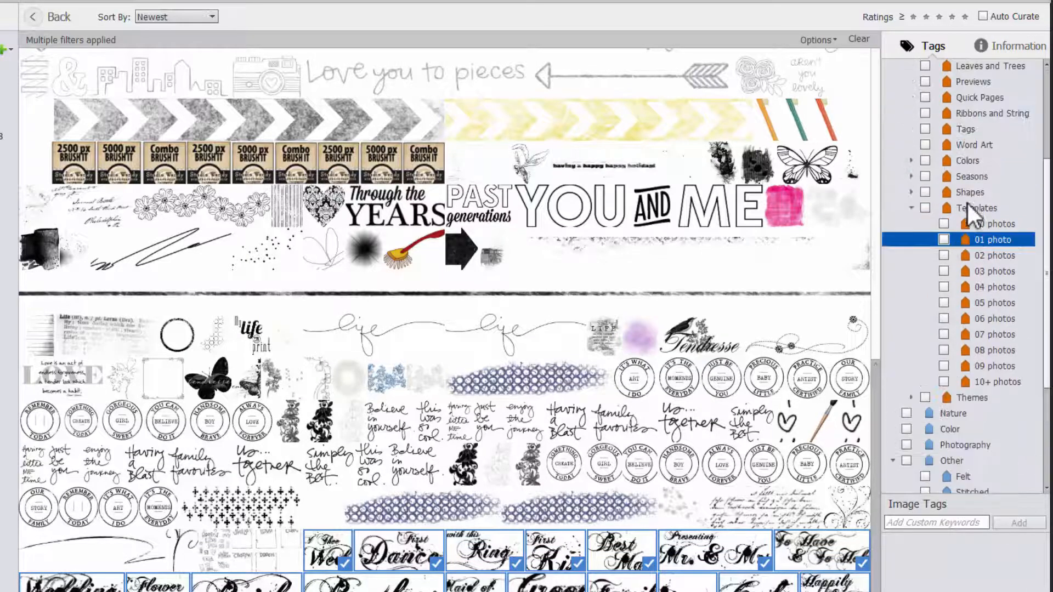
pyautogui.moveTo(977, 146); pyautogui.dragTo(623, 546)
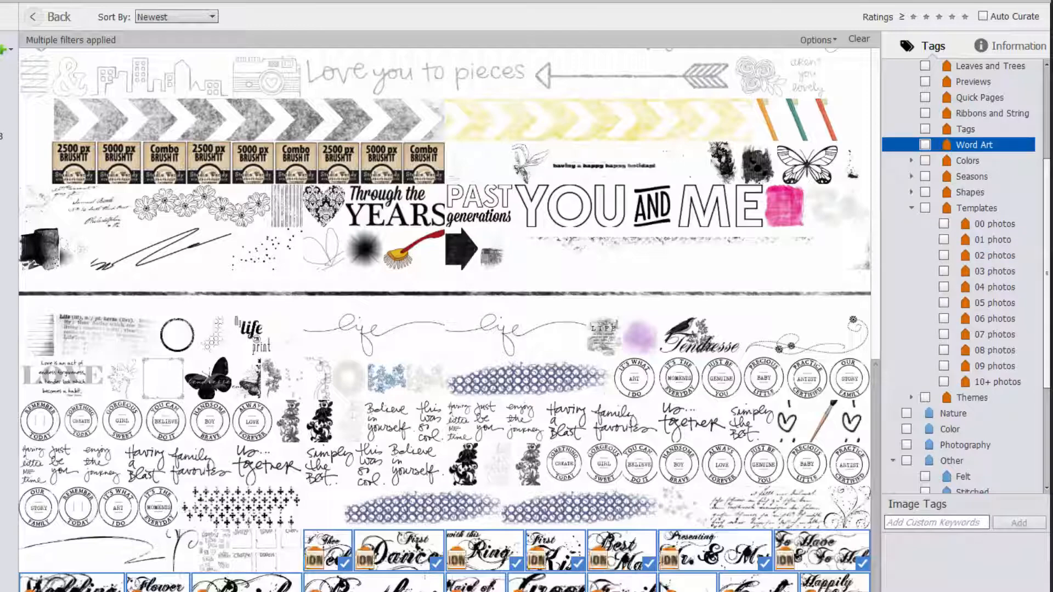
# Create a keyword category named Brushes with the round blue icon and place it first in the keyword list, above Pocket Page Cards.
pyautogui.scroll(4, 958, 272)
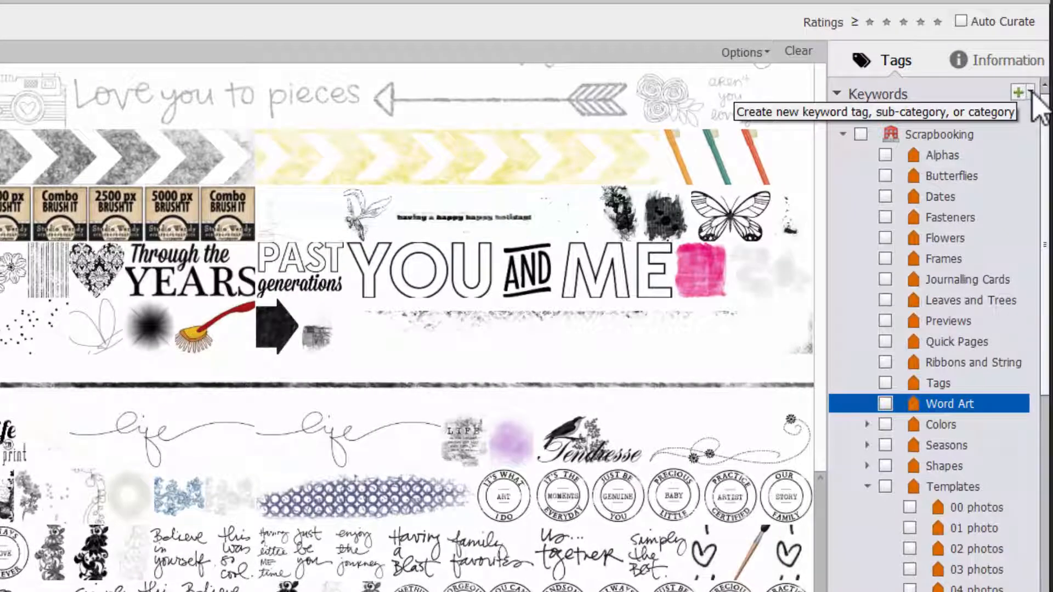
pyautogui.click(1028, 92)
pyautogui.click(990, 151)
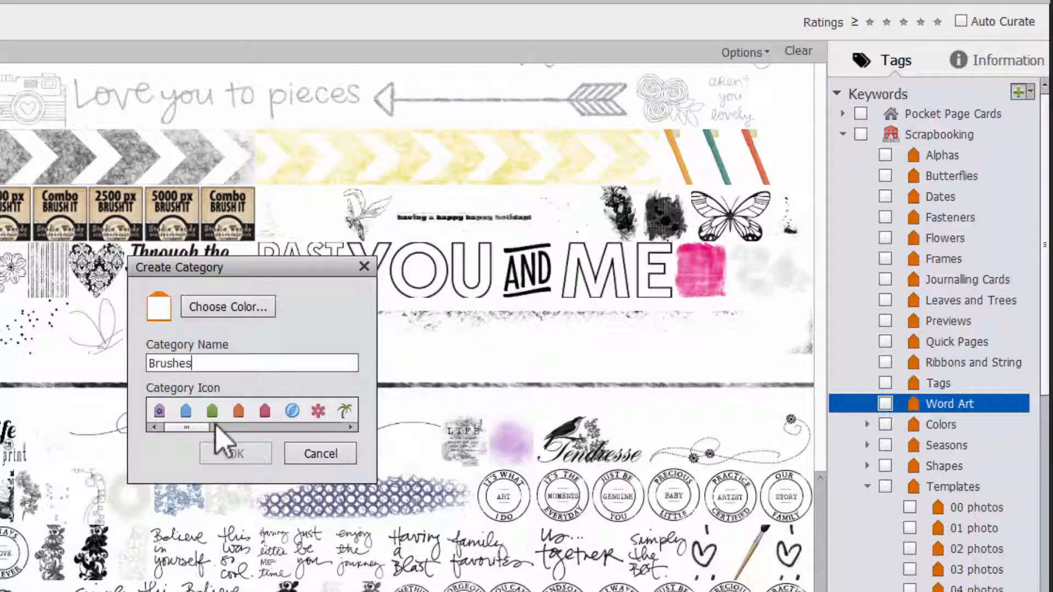
pyautogui.click(161, 413)
pyautogui.moveTo(179, 429); pyautogui.dragTo(96, 455)
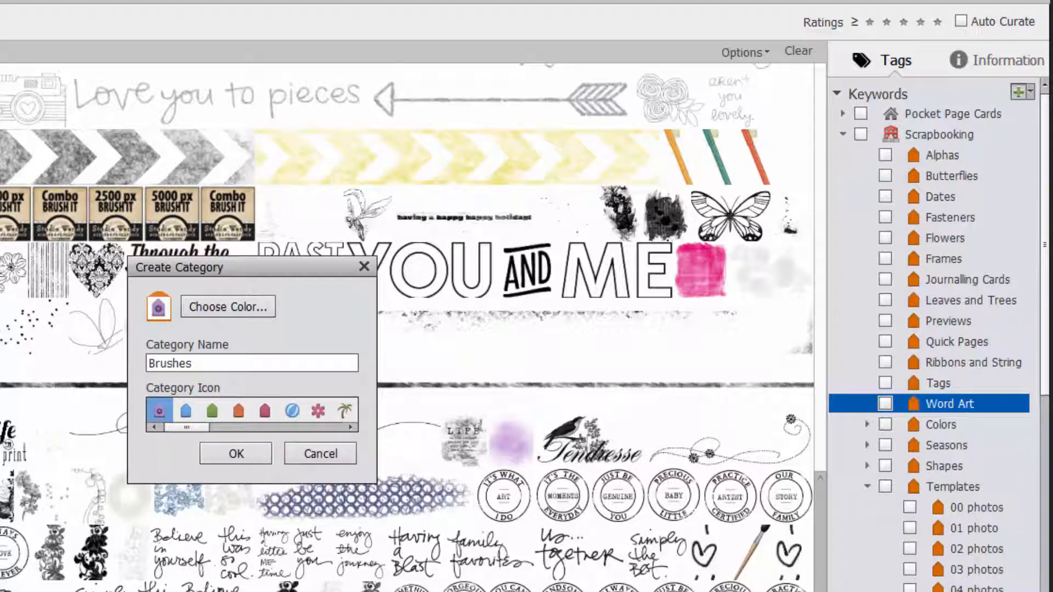
pyautogui.click(239, 411)
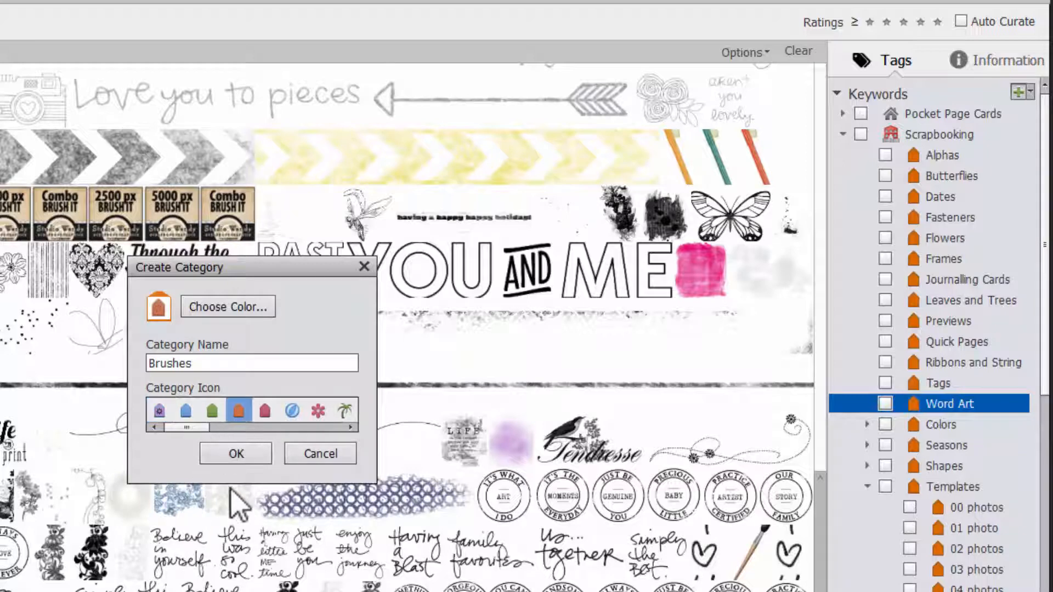
pyautogui.click(292, 411)
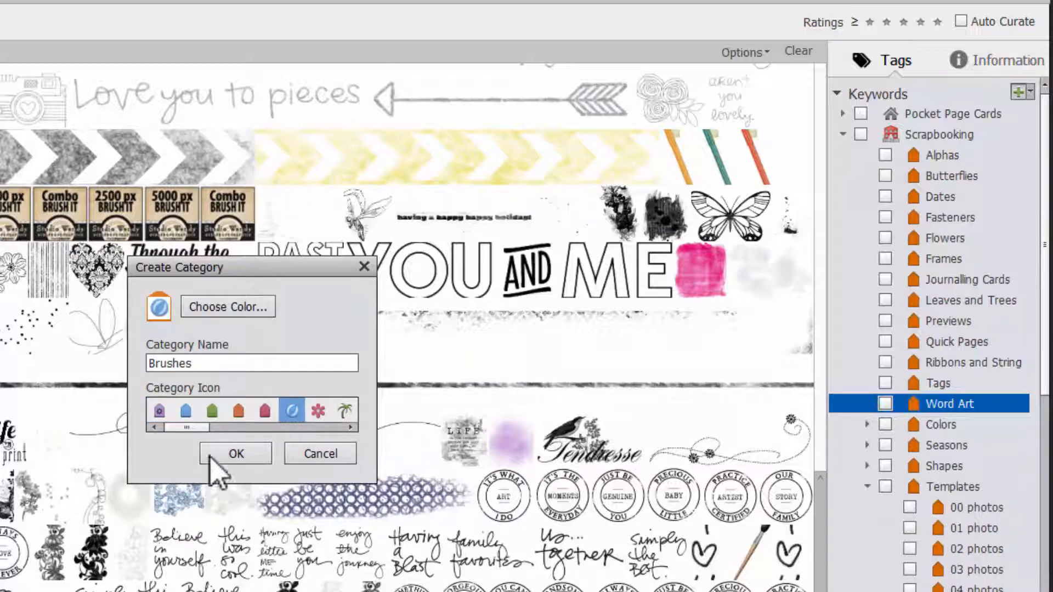
pyautogui.click(228, 459)
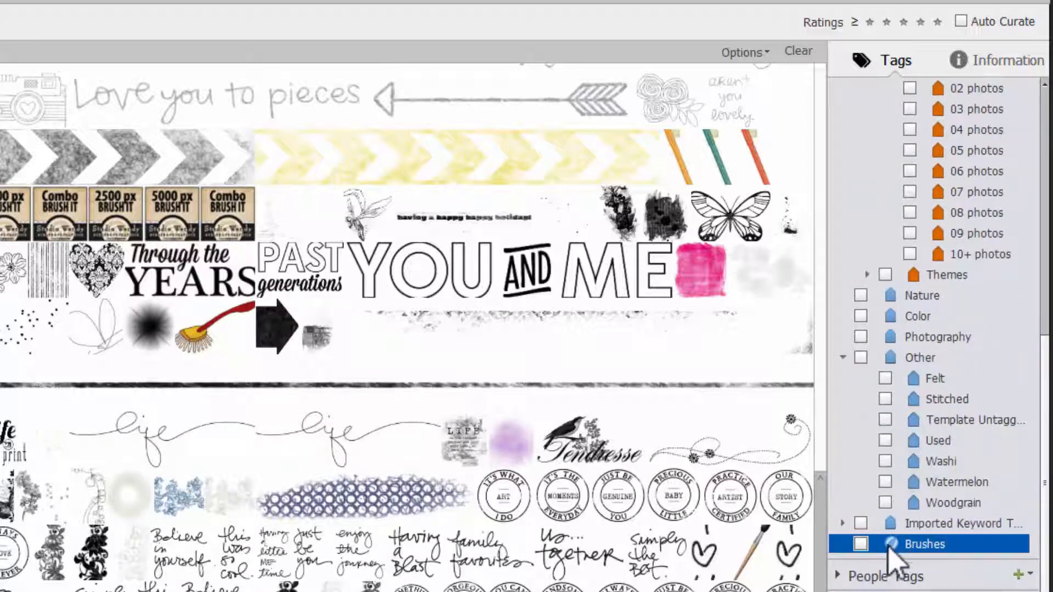
pyautogui.moveTo(895, 558)
pyautogui.mouseDown()
pyautogui.moveTo(891, 77)
pyautogui.moveTo(907, 71)
pyautogui.moveTo(889, 109)
pyautogui.mouseUp()
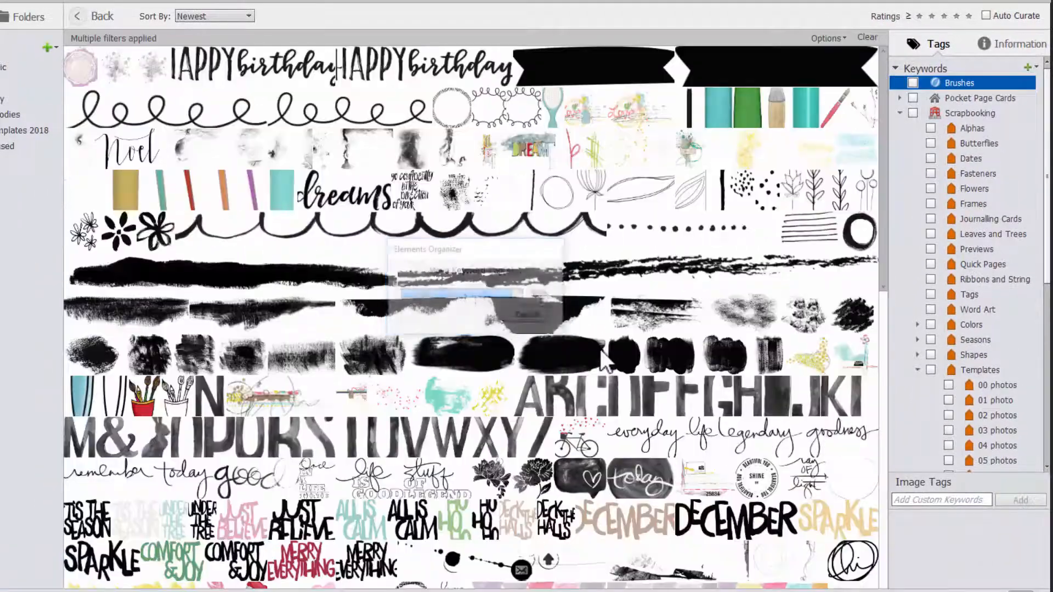
# Assign the Brushes tag to the true brush images above the alphabet, including the birthday and dreams word art, banners, loops, smudges, flowers and paint strokes.
pyautogui.click(316, 204)
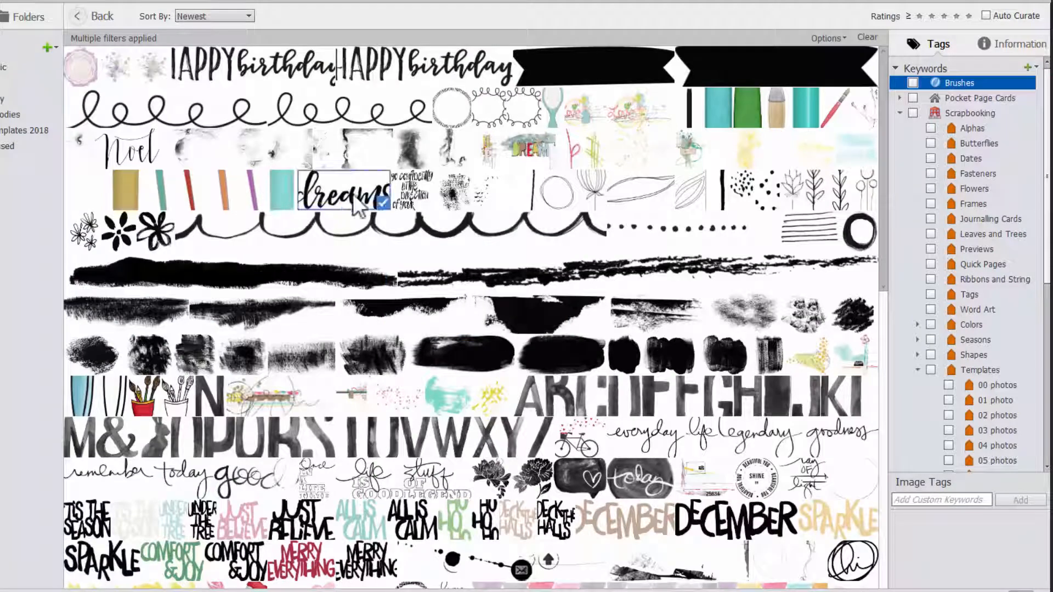
pyautogui.keyDown('ctrl'); pyautogui.click(419, 205); pyautogui.keyUp('ctrl')
pyautogui.keyDown('ctrl'); pyautogui.click(420, 69); pyautogui.keyUp('ctrl')
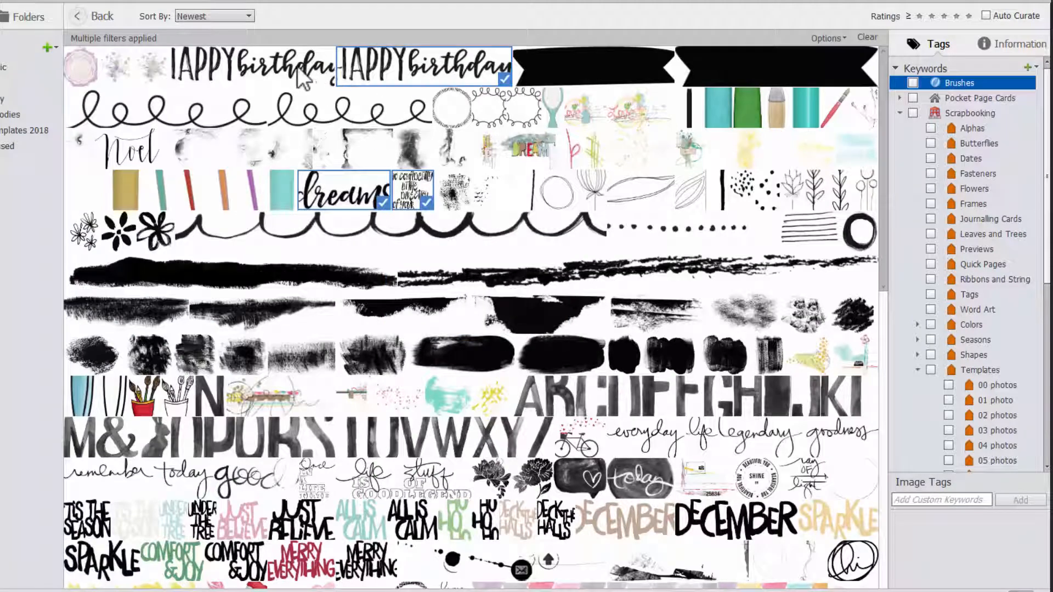
pyautogui.keyDown('ctrl'); pyautogui.click(299, 72); pyautogui.keyUp('ctrl')
pyautogui.keyDown('ctrl'); pyautogui.click(523, 110); pyautogui.keyUp('ctrl')
pyautogui.keyDown('ctrl'); pyautogui.click(451, 109); pyautogui.keyUp('ctrl')
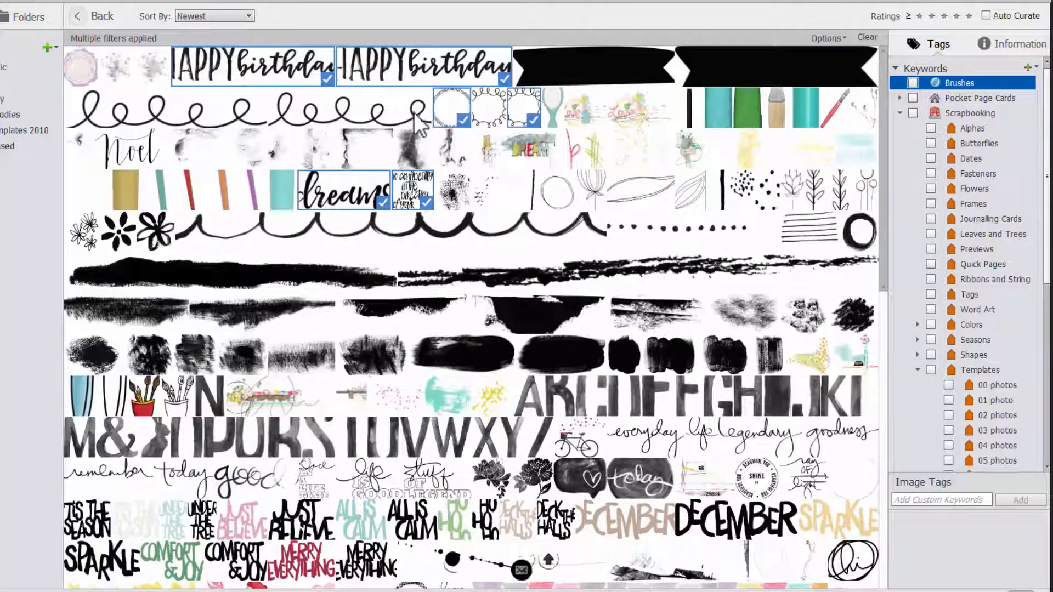
pyautogui.keyDown('ctrl'); pyautogui.click(424, 106); pyautogui.keyUp('ctrl')
pyautogui.keyDown('ctrl'); pyautogui.click(595, 68); pyautogui.keyUp('ctrl')
pyautogui.keyDown('ctrl'); pyautogui.click(741, 79); pyautogui.keyUp('ctrl')
pyautogui.keyDown('ctrl'); pyautogui.click(173, 115); pyautogui.keyUp('ctrl')
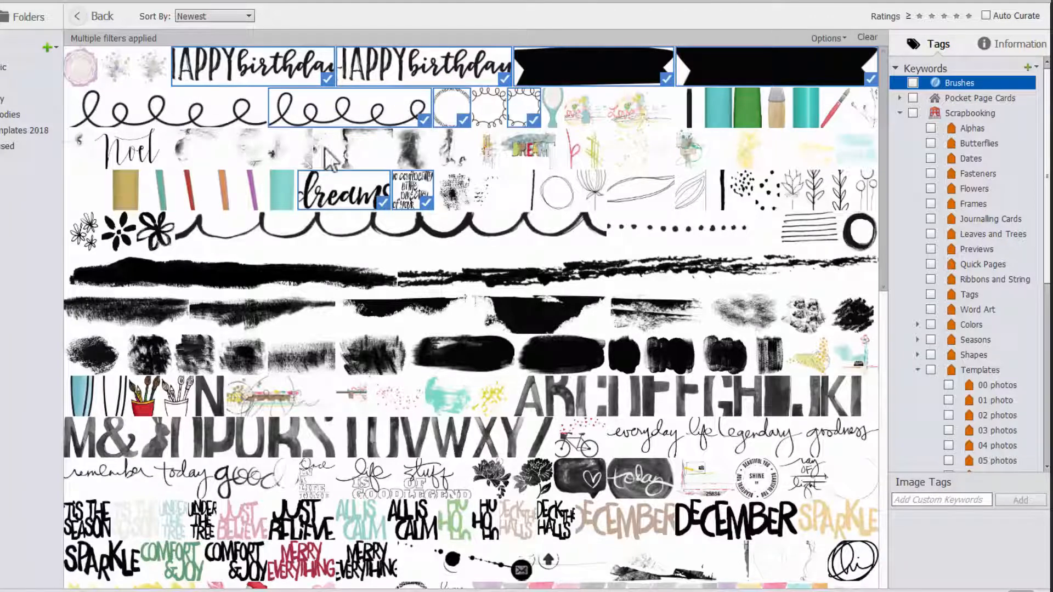
pyautogui.moveTo(473, 171); pyautogui.dragTo(65, 89)
pyautogui.keyDown('ctrl'); pyautogui.click(84, 141); pyautogui.keyUp('ctrl')
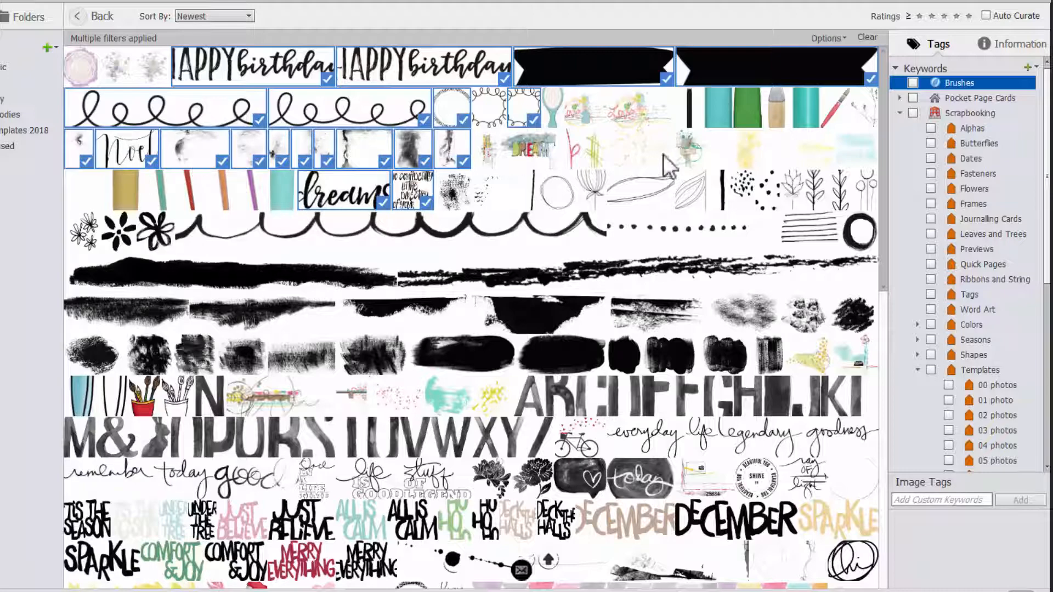
pyautogui.moveTo(442, 188); pyautogui.dragTo(768, 362)
pyautogui.keyDown('ctrl'); pyautogui.click(852, 317); pyautogui.keyUp('ctrl')
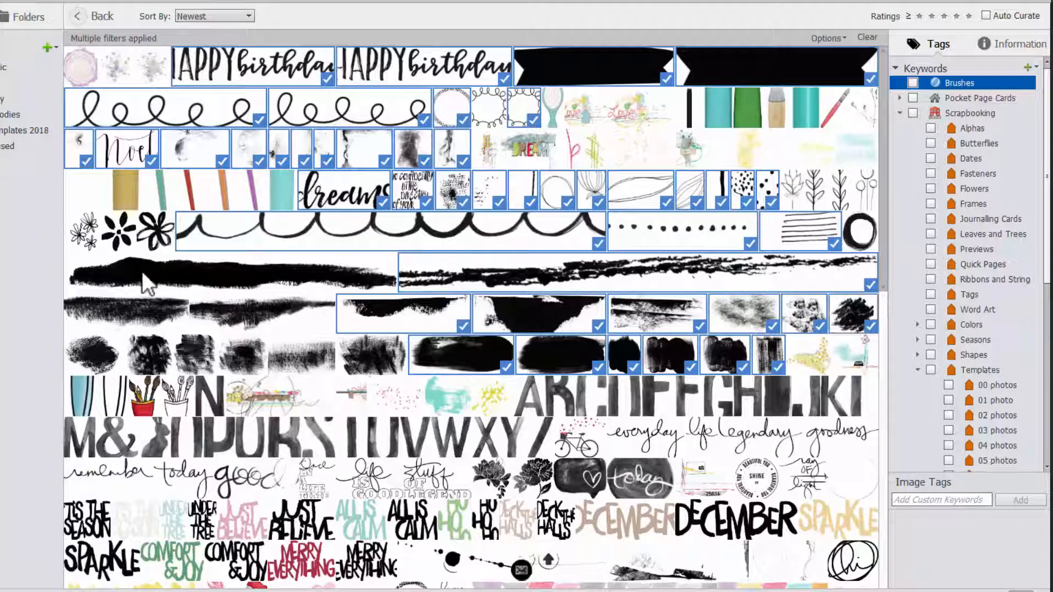
pyautogui.moveTo(138, 273)
pyautogui.mouseDown()
pyautogui.moveTo(116, 329)
pyautogui.moveTo(314, 386)
pyautogui.moveTo(353, 347)
pyautogui.moveTo(347, 340)
pyautogui.mouseUp()
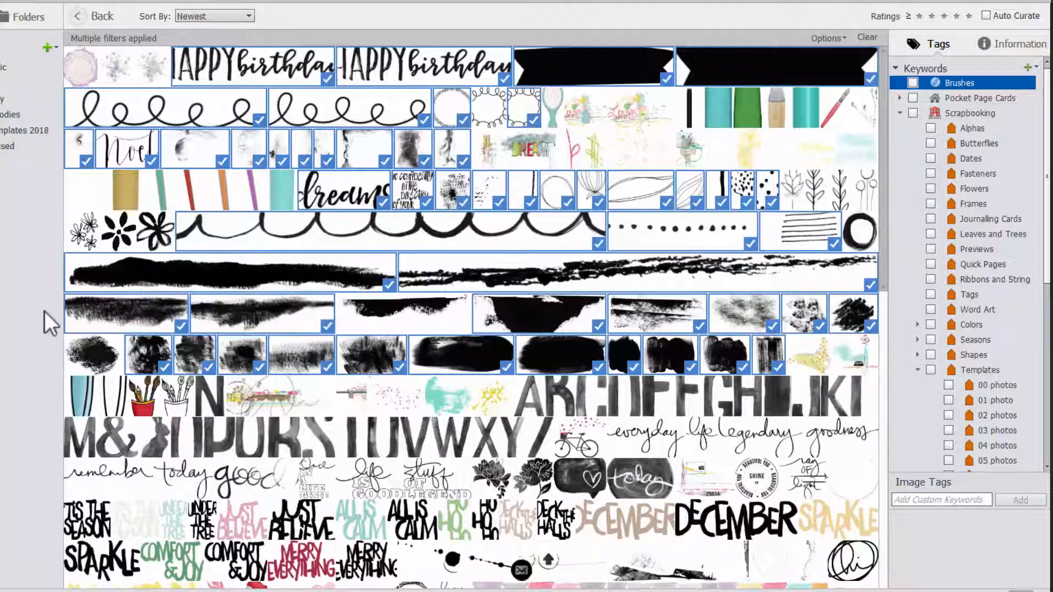
pyautogui.moveTo(93, 350)
pyautogui.mouseDown()
pyautogui.moveTo(187, 244)
pyautogui.moveTo(97, 235)
pyautogui.moveTo(216, 233)
pyautogui.mouseUp()
pyautogui.keyDown('ctrl'); pyautogui.click(183, 235); pyautogui.keyUp('ctrl')
pyautogui.keyDown('ctrl'); pyautogui.click(161, 234); pyautogui.keyUp('ctrl')
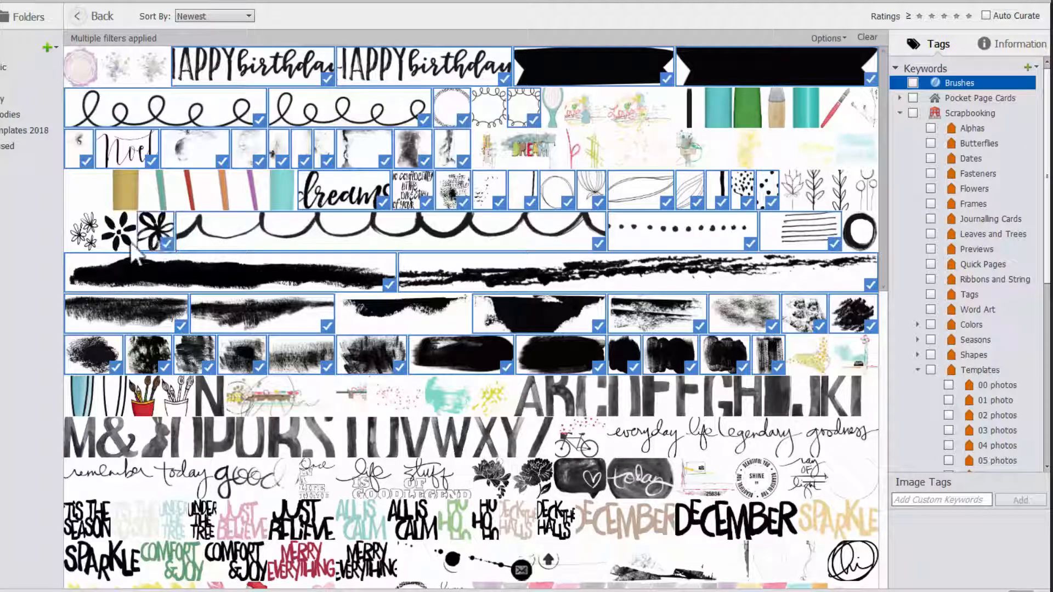
pyautogui.keyDown('ctrl'); pyautogui.click(129, 243); pyautogui.keyUp('ctrl')
pyautogui.keyDown('ctrl'); pyautogui.click(86, 245); pyautogui.keyUp('ctrl')
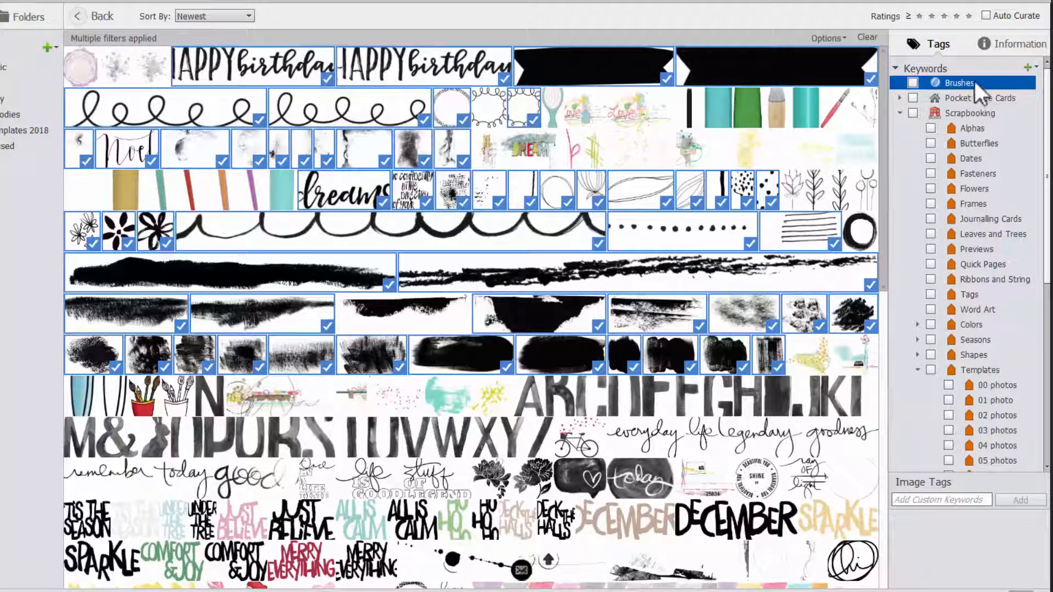
pyautogui.moveTo(975, 82); pyautogui.dragTo(713, 205)
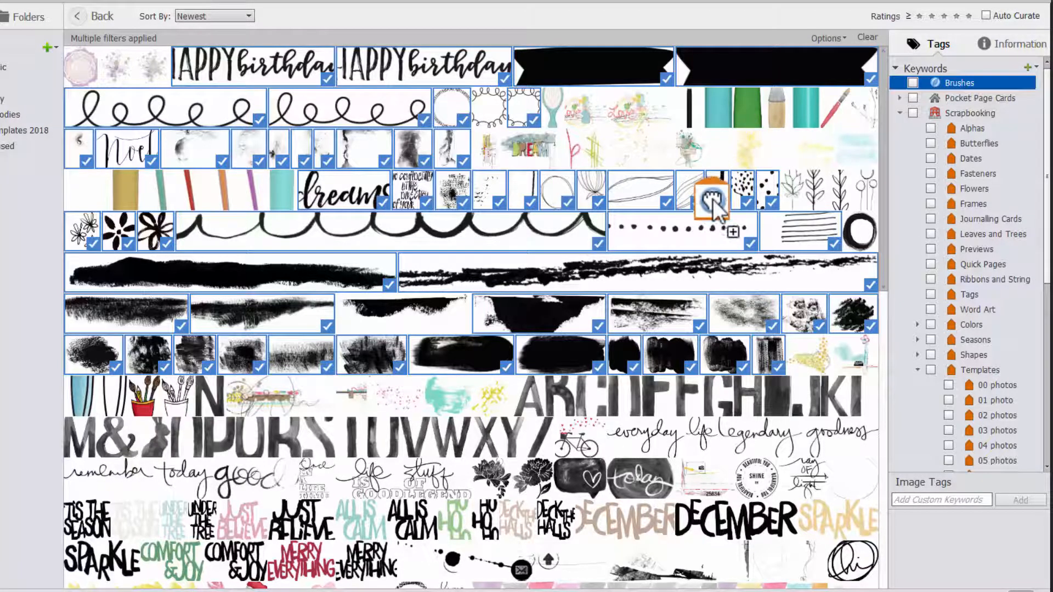
# Assign the Alphas keyword tag to the whole gray letter set from A to Z.
pyautogui.click(529, 408)
pyautogui.keyDown('shift'); pyautogui.click(536, 441); pyautogui.keyUp('shift')
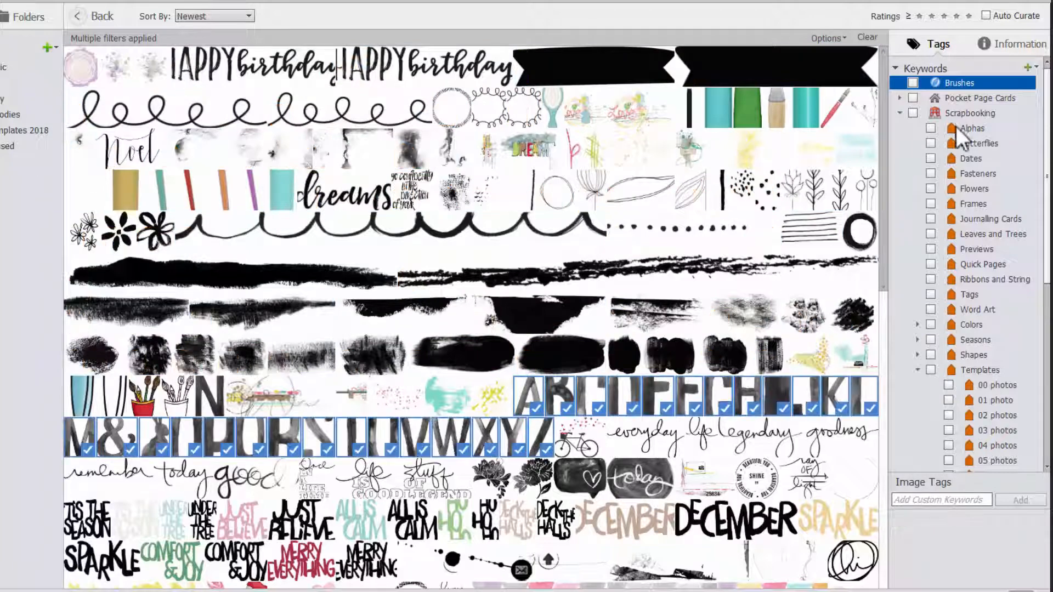
pyautogui.moveTo(956, 126); pyautogui.dragTo(541, 390)
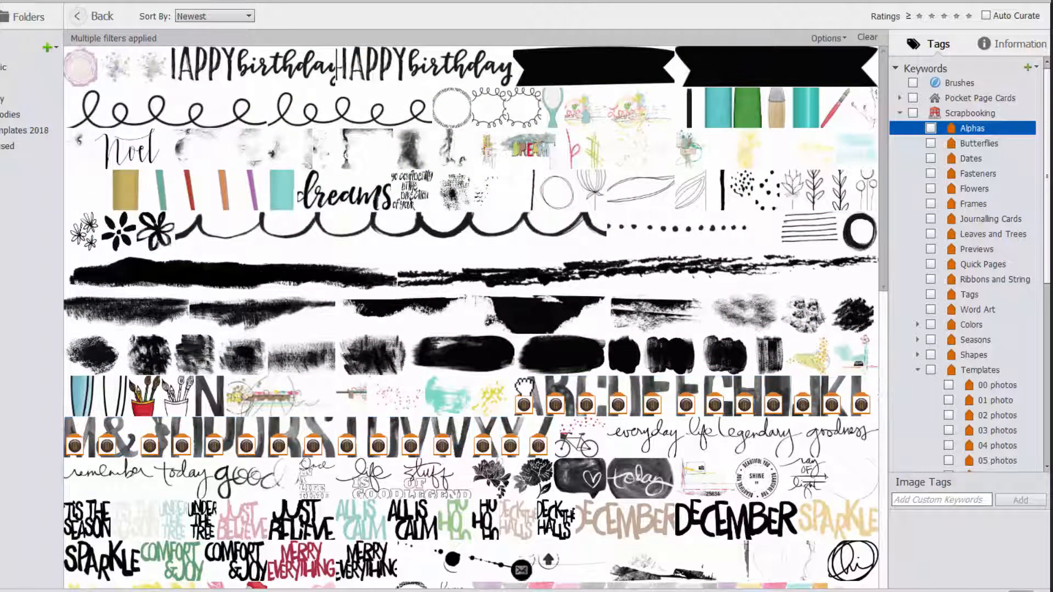
# Examine the gray alphabet images one by one at full size, from A through J, and return to the grid.
pyautogui.click(529, 384)
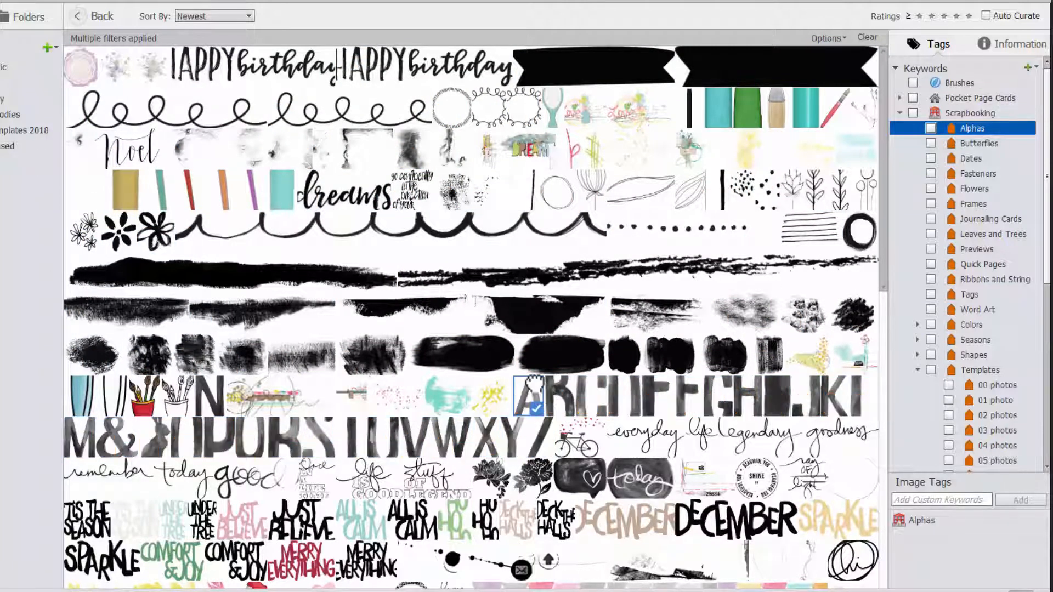
pyautogui.doubleClick(537, 381)
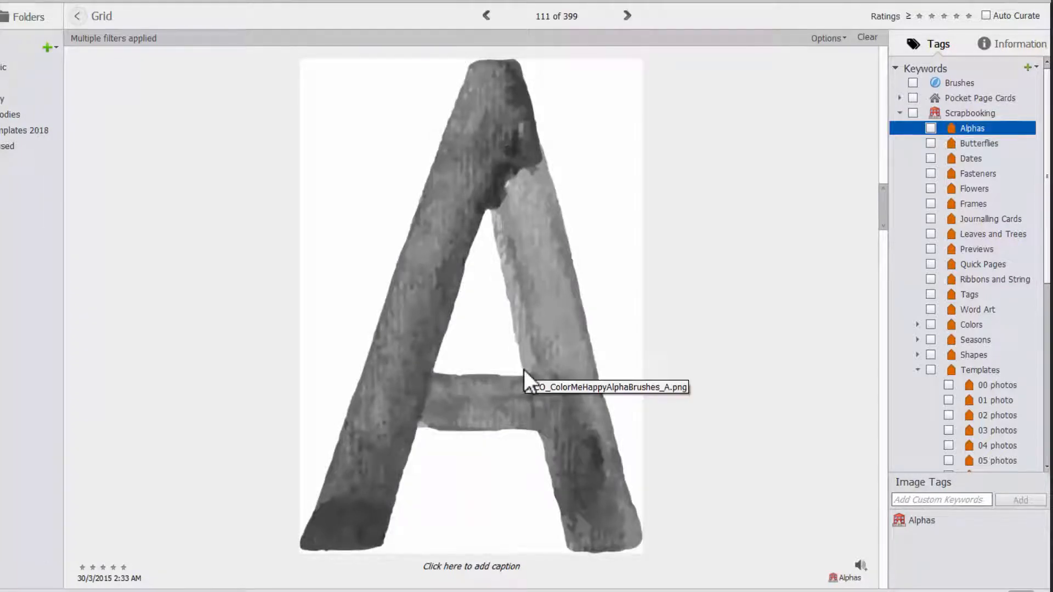
pyautogui.press('Right')
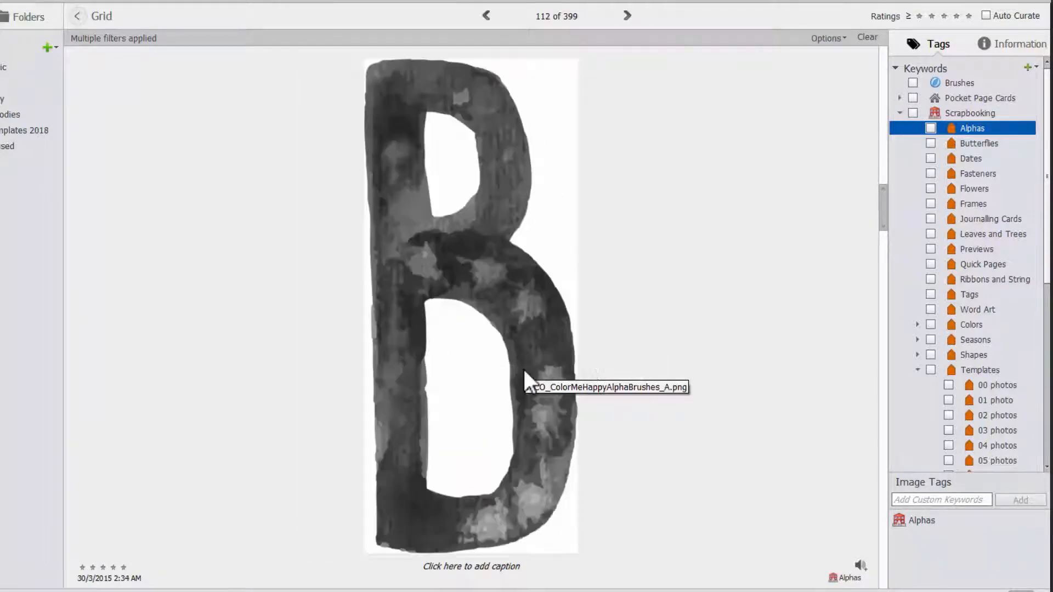
pyautogui.press('Right')
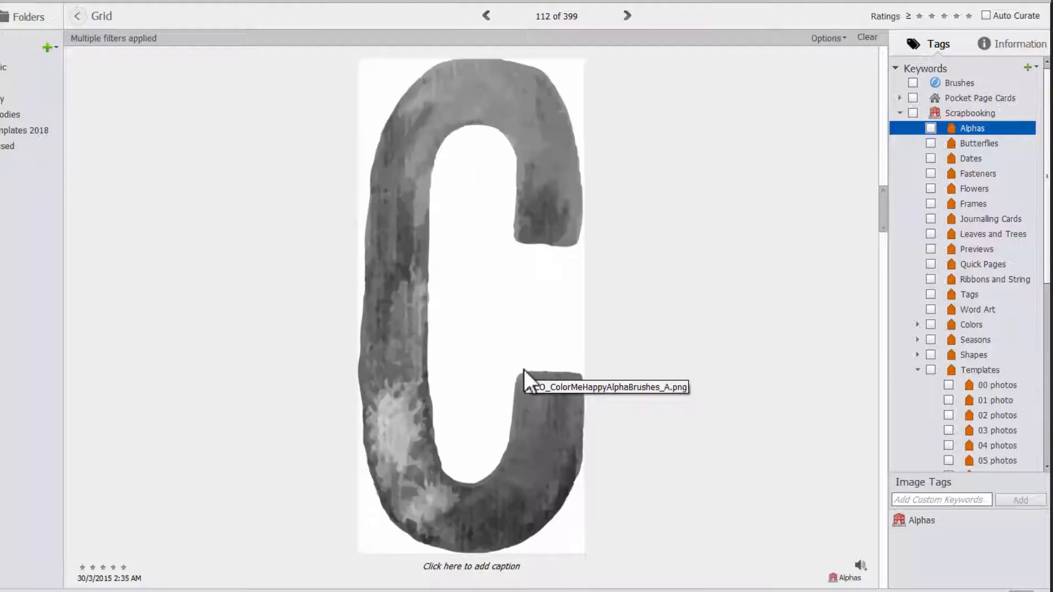
pyautogui.press('Right')
pyautogui.press('Right')
pyautogui.press('Right')
pyautogui.press('Right')
pyautogui.press('Right')
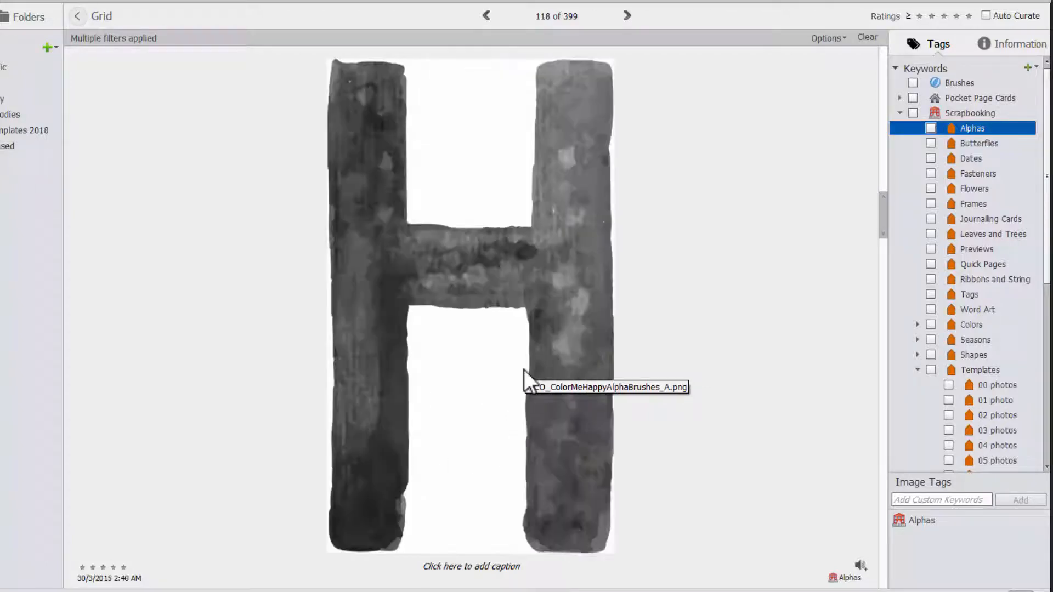
pyautogui.press('Right')
pyautogui.press('Right')
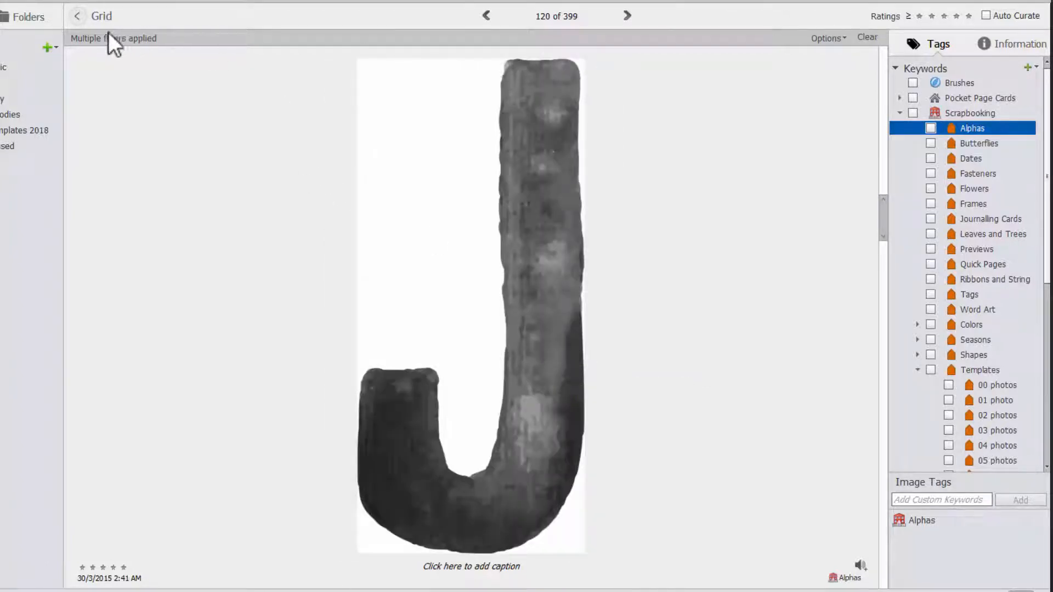
pyautogui.click(77, 17)
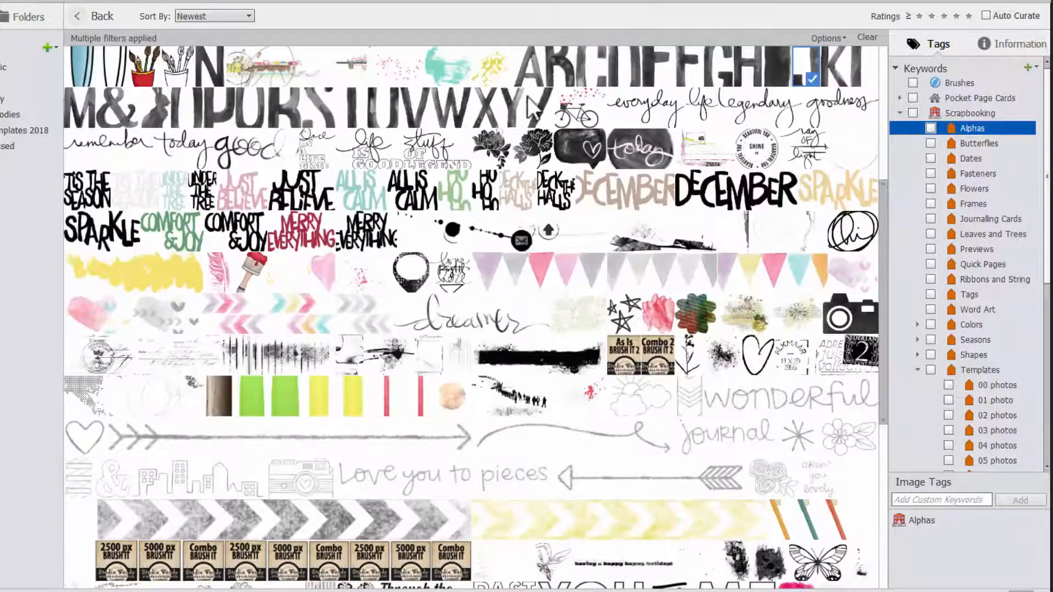
# Open the gray letter A image, MCO_ColorMeHappyAlphaBrushes_A.png, from the Organizer in the Photoshop Elements Editor.
pyautogui.scroll(1, 528, 97)
pyautogui.click(539, 129)
pyautogui.click(536, 120)
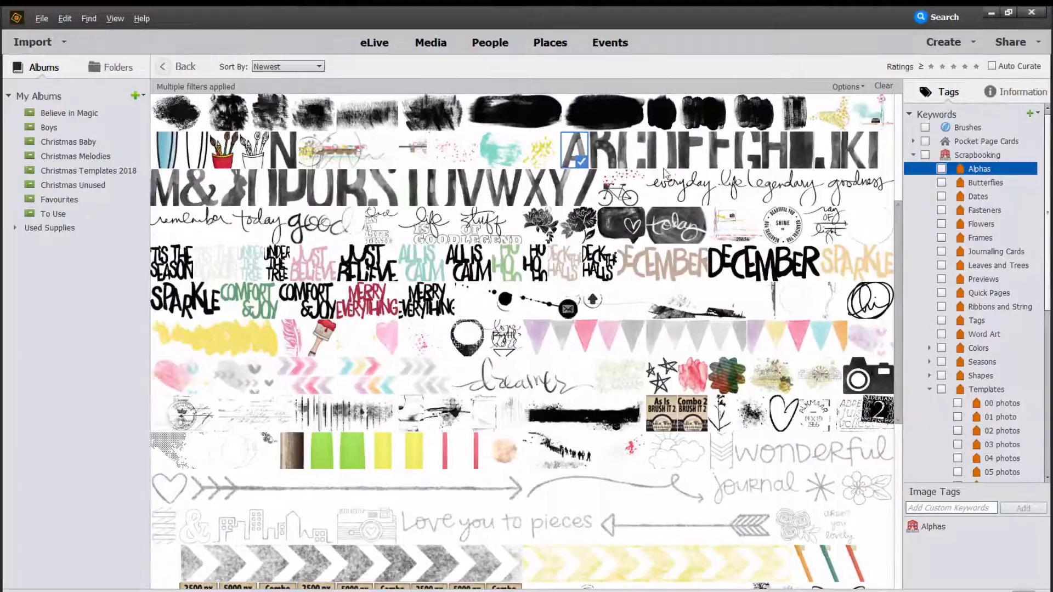
pyautogui.hotkey('alt', 'Tab')
pyautogui.moveTo(578, 155); pyautogui.dragTo(302, 405)
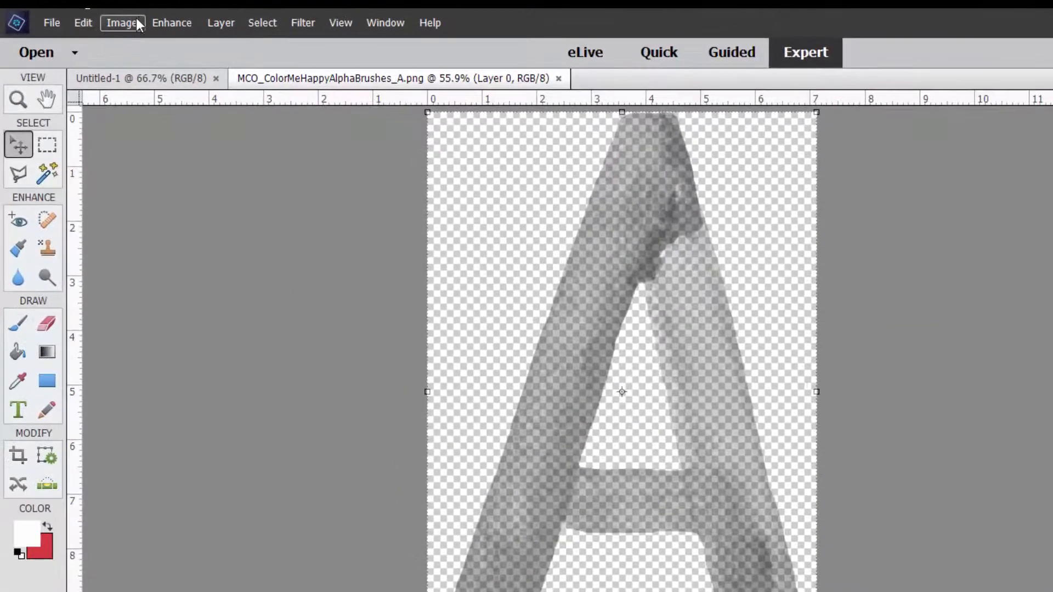
# Define the letter A image as a brush, keeping the name MCO_ColorMeHappyAlphaBrushes_A.png.
pyautogui.click(136, 19)
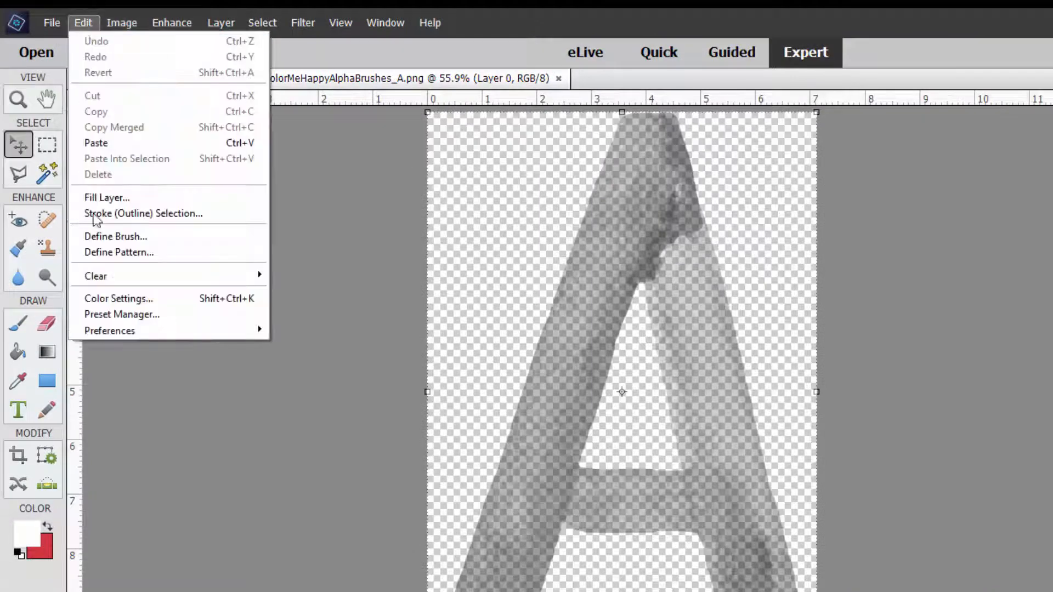
pyautogui.click(97, 236)
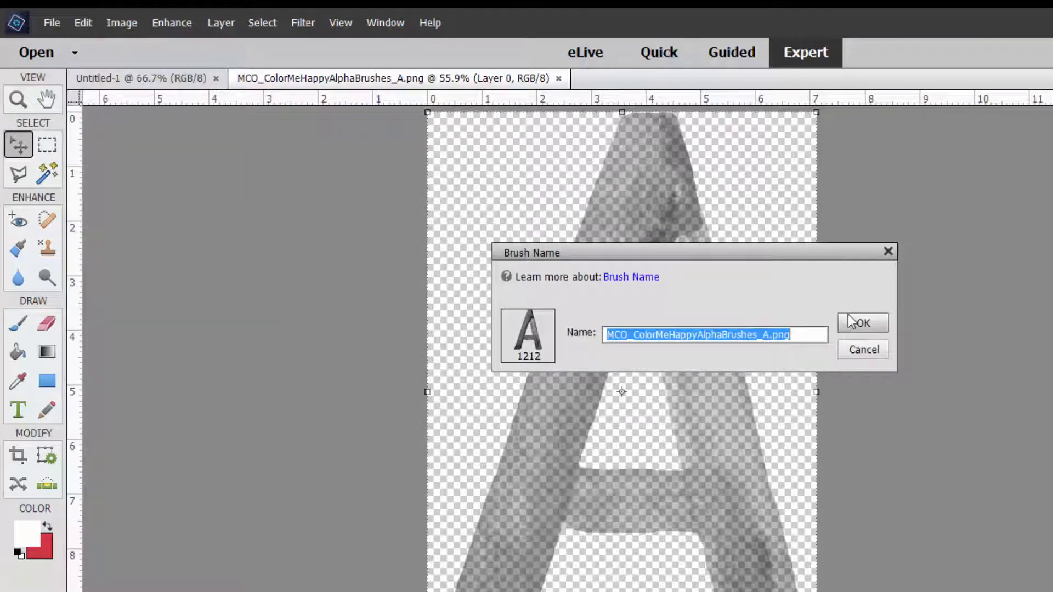
pyautogui.click(863, 323)
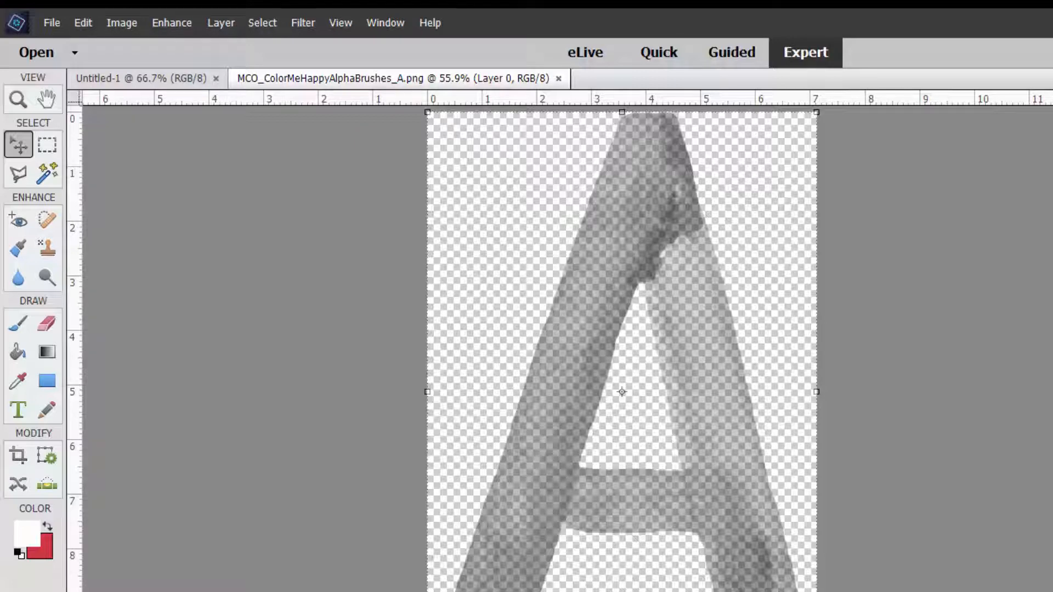
# Switch to the Untitled-1 document, activate the Brush tool and choose the letter A brush from the Default Brushes set.
pyautogui.hotkey('ctrl', 'Tab')
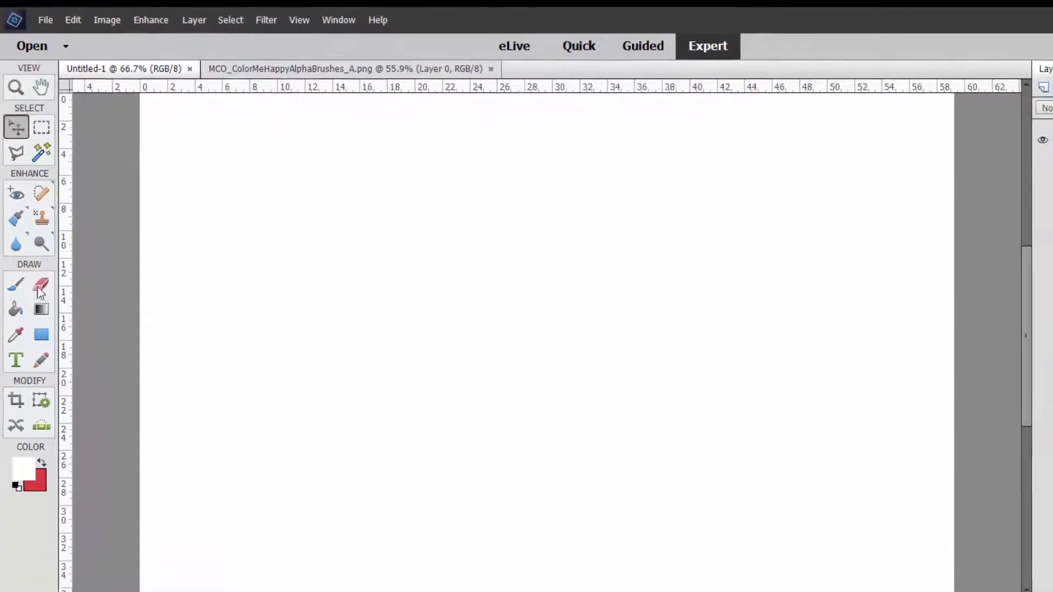
pyautogui.click(13, 291)
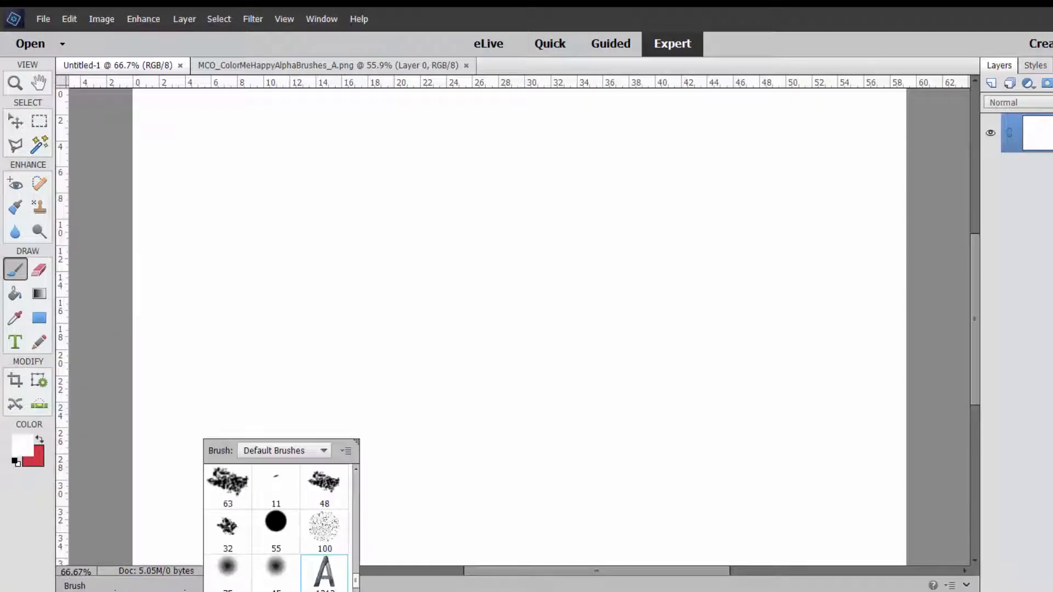
pyautogui.click(325, 573)
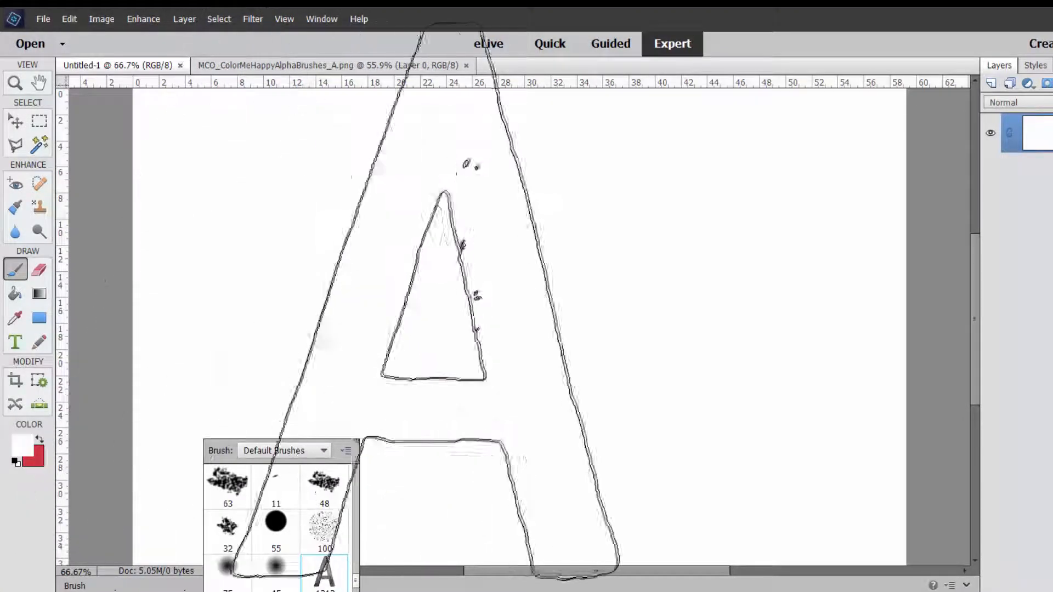
pyautogui.click(344, 372)
# Reduce the letter A brush until its outline is much smaller than the blank canvas.
pyautogui.press('[')
pyautogui.press('[')
pyautogui.press('[')
pyautogui.press('[')
pyautogui.press('[')
pyautogui.press('[')
pyautogui.press('[')
pyautogui.press('[')
pyautogui.press('[')
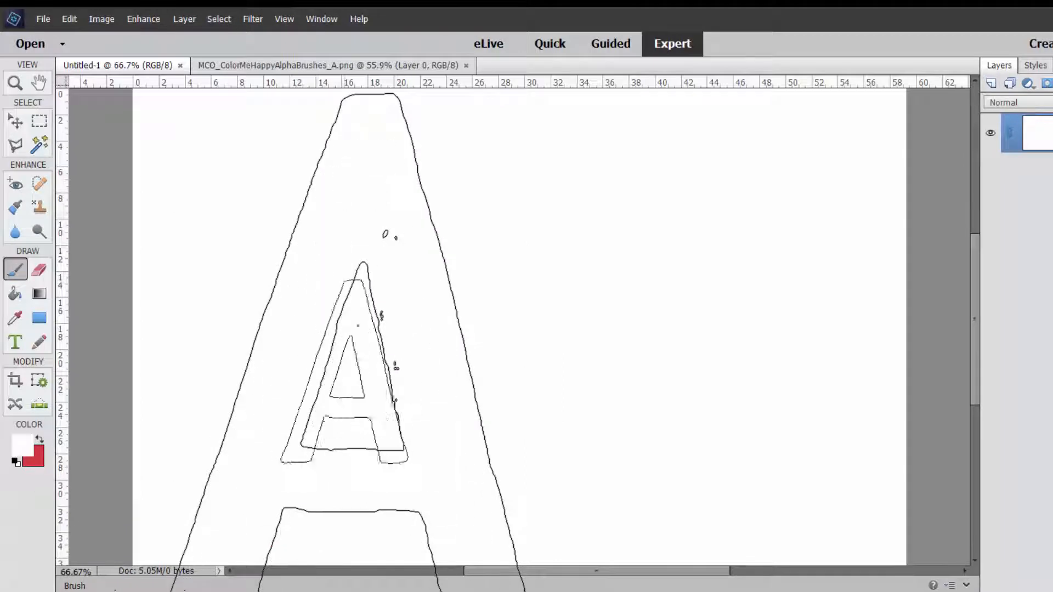
# Adjust the letter A brush to a medium size so that three letters fit side by side on the blank canvas.
pyautogui.press(']')
pyautogui.press(']')
pyautogui.press(']')
pyautogui.press(']')
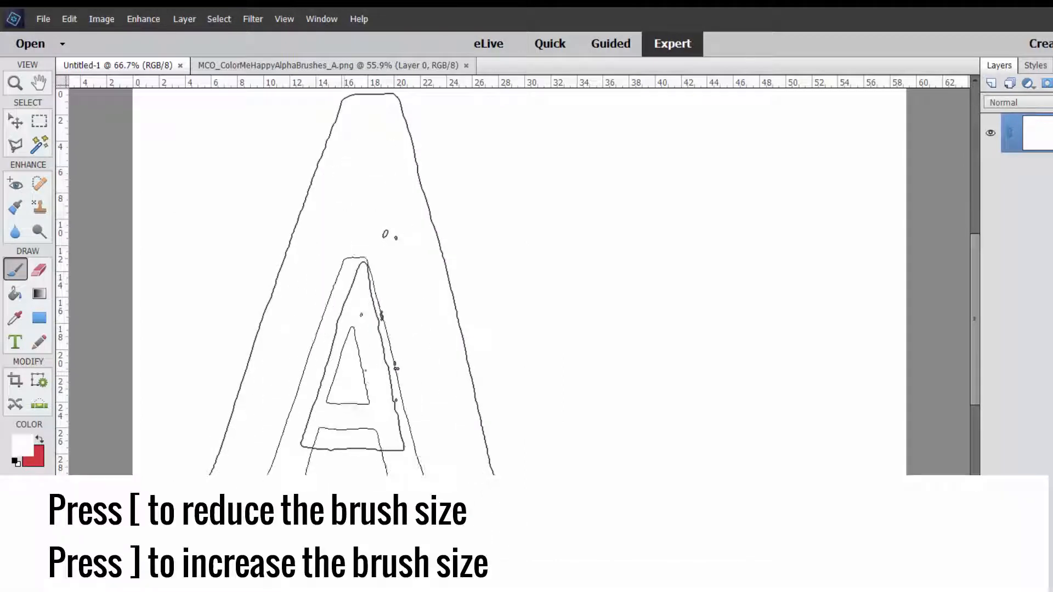
pyautogui.press('[')
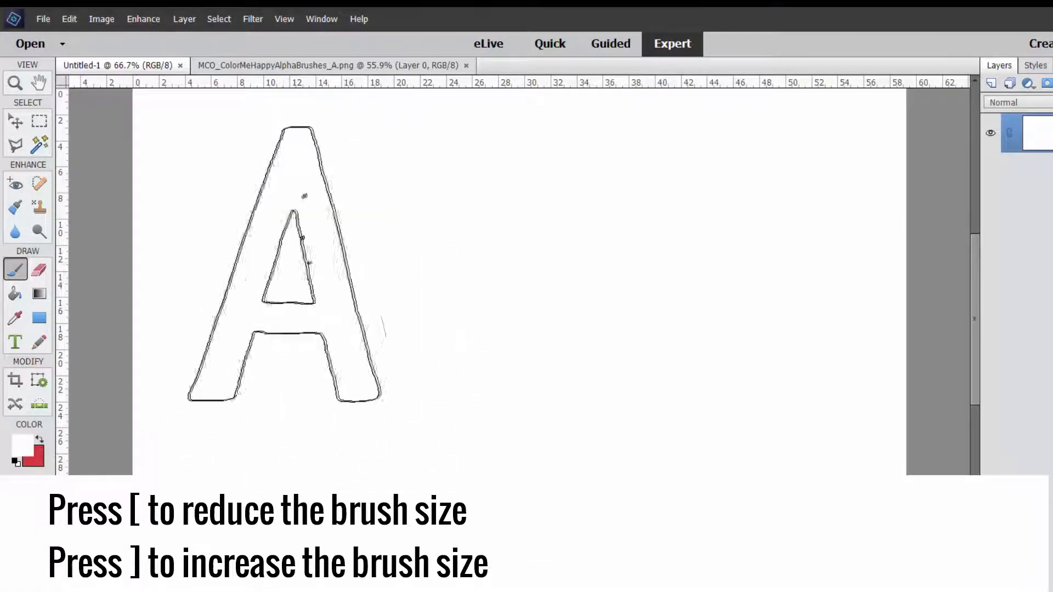
# Swap the foreground and background colors so red is in front, and stamp two red letter A's side by side.
pyautogui.click(296, 262)
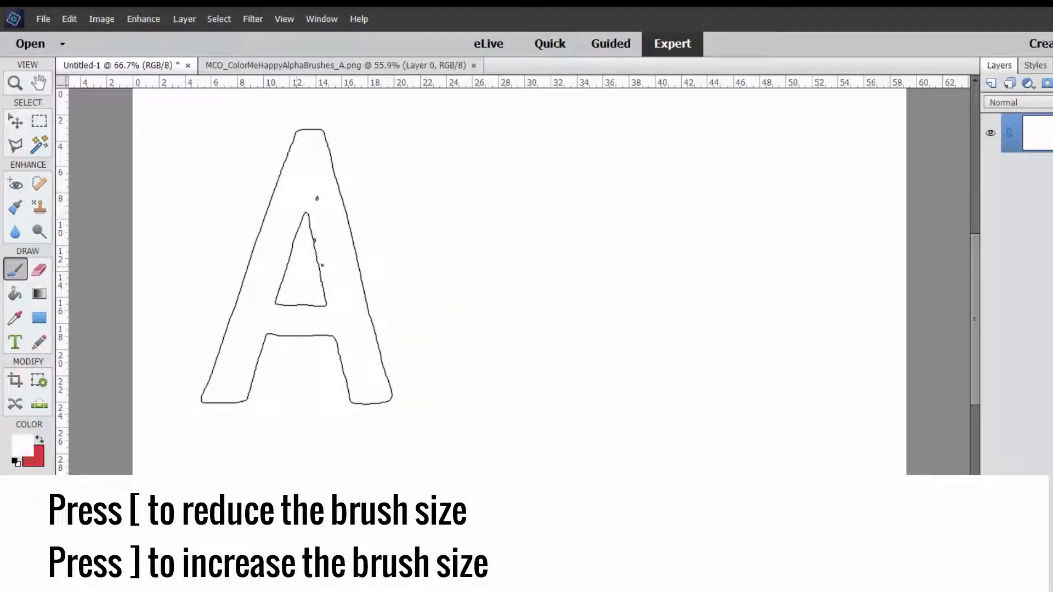
pyautogui.press('x')
pyautogui.click(297, 266)
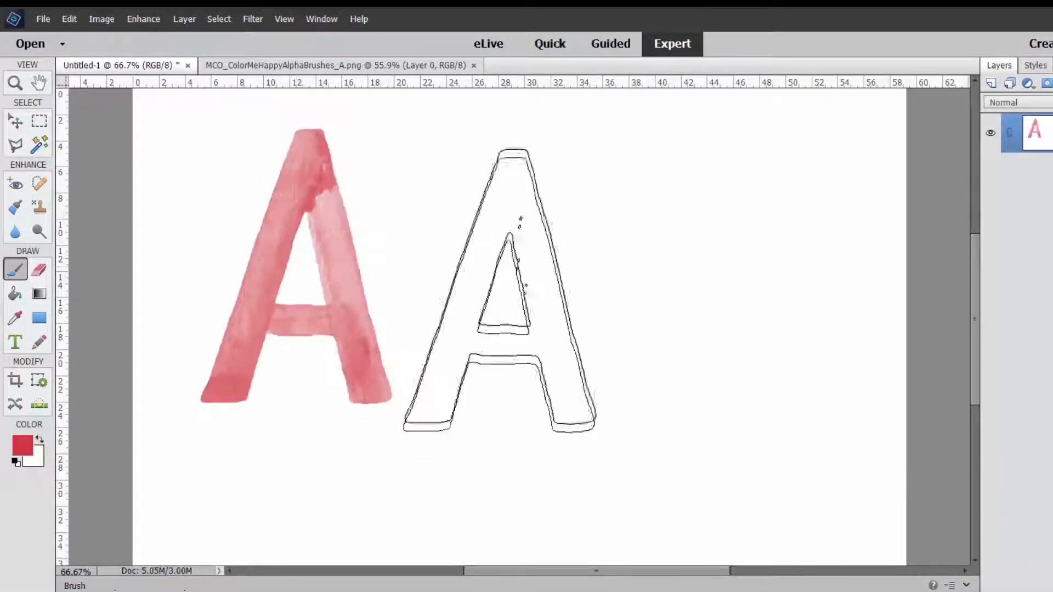
pyautogui.click(506, 267)
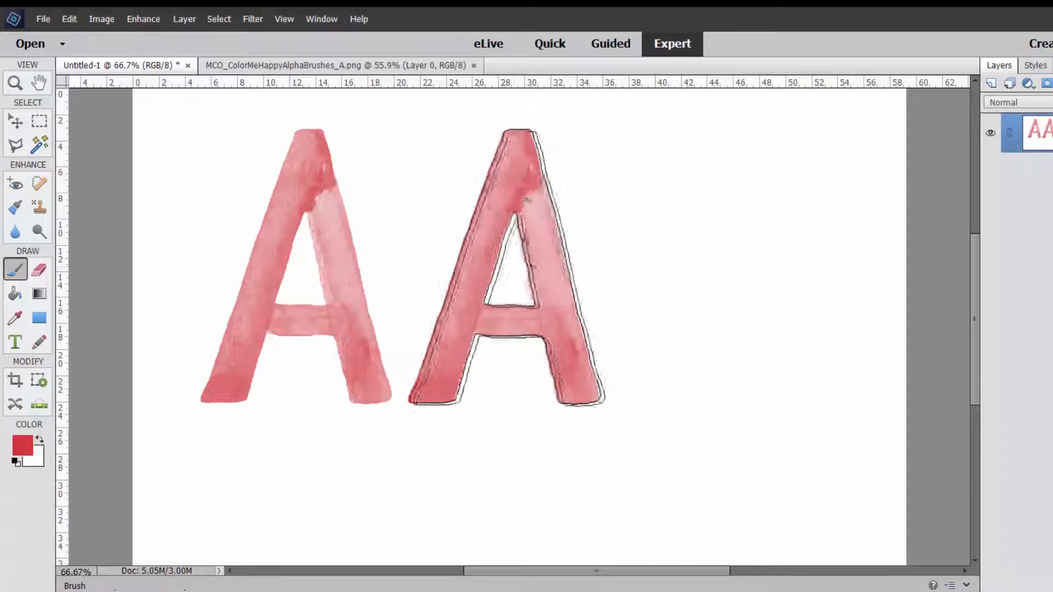
# Stamp over the second A twice more to deepen its red, and stamp a third A twice beside it.
pyautogui.click(506, 267)
pyautogui.click(505, 267)
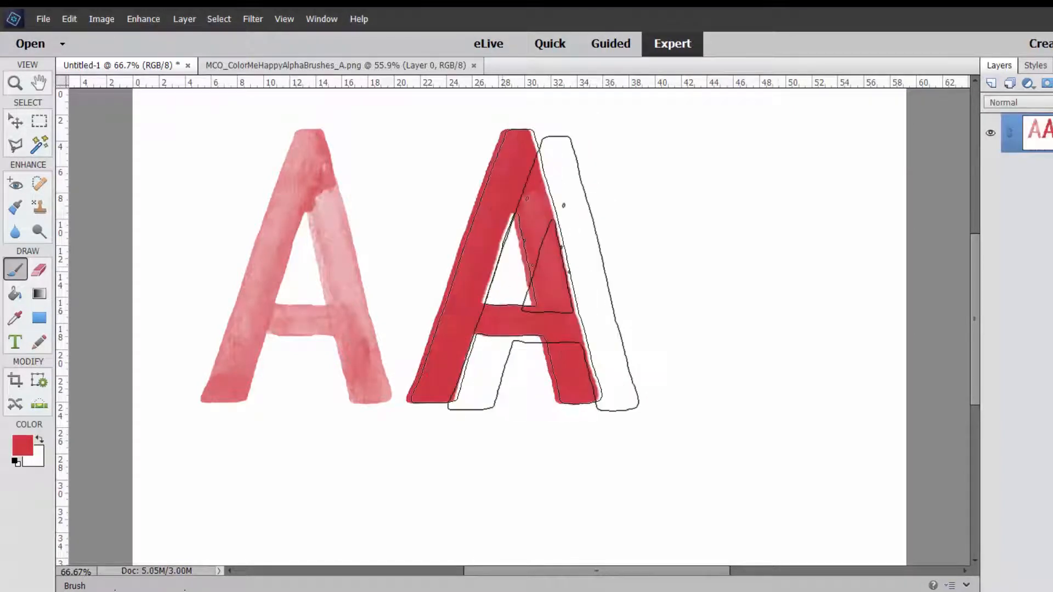
pyautogui.click(706, 259)
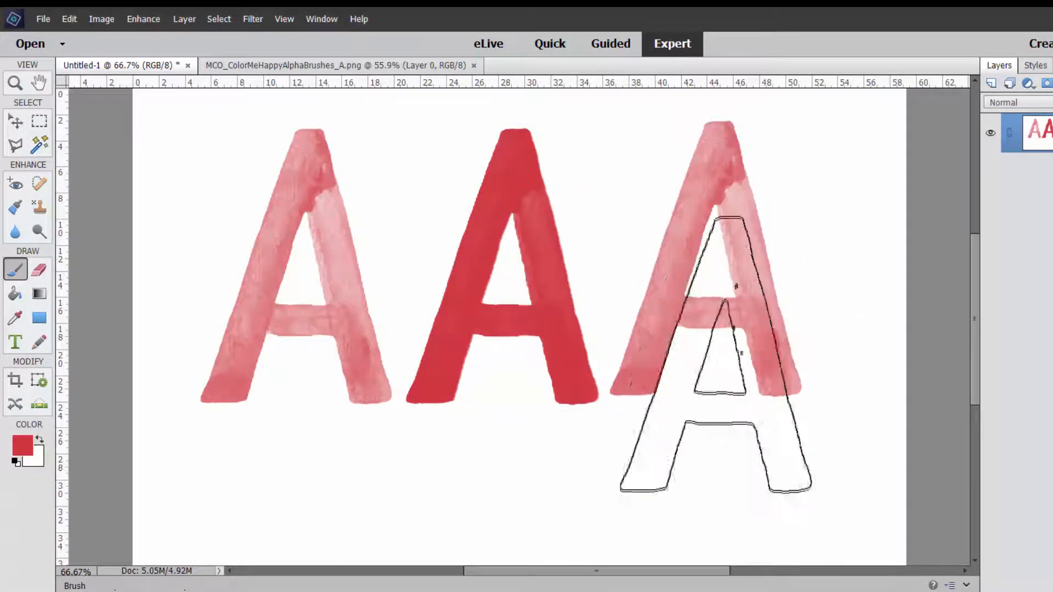
pyautogui.click(706, 258)
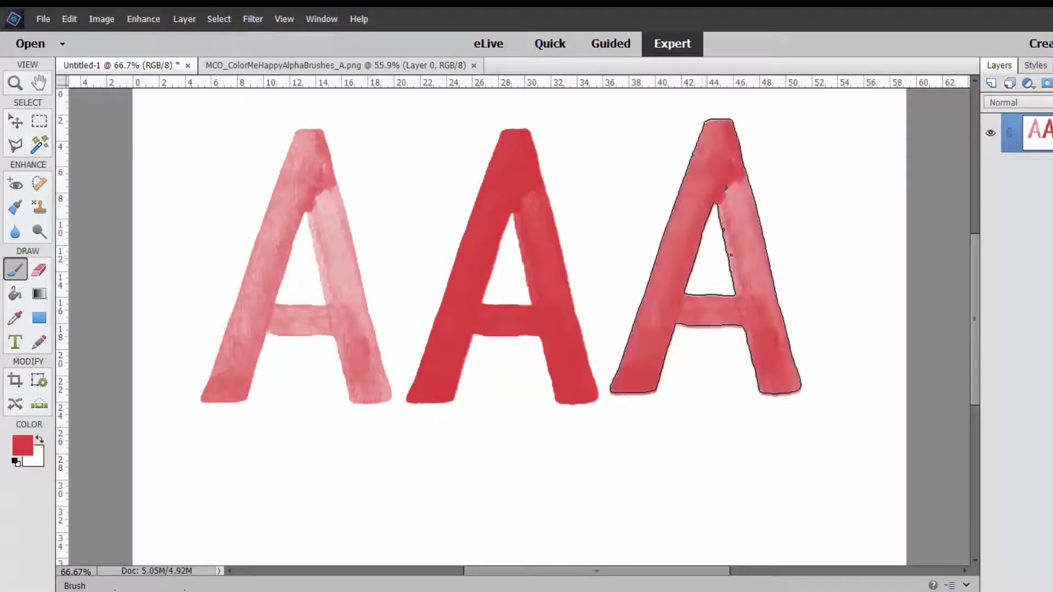
# Undo the third letter A and the extra stamps over the second A.
pyautogui.hotkey('ctrl', 'z')
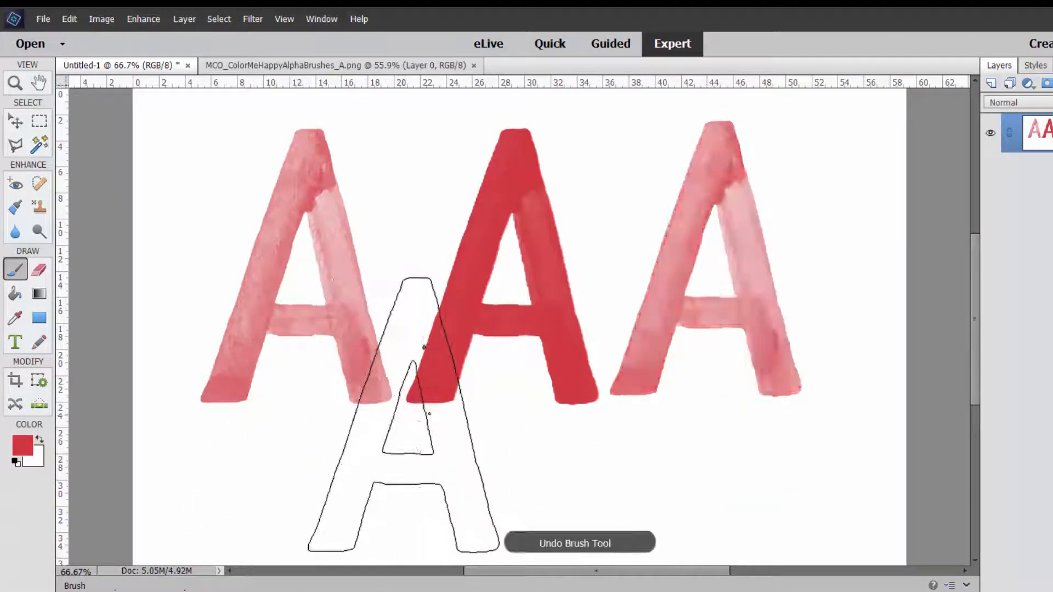
pyautogui.hotkey('ctrl', 'z')
pyautogui.hotkey('ctrl', 'z')
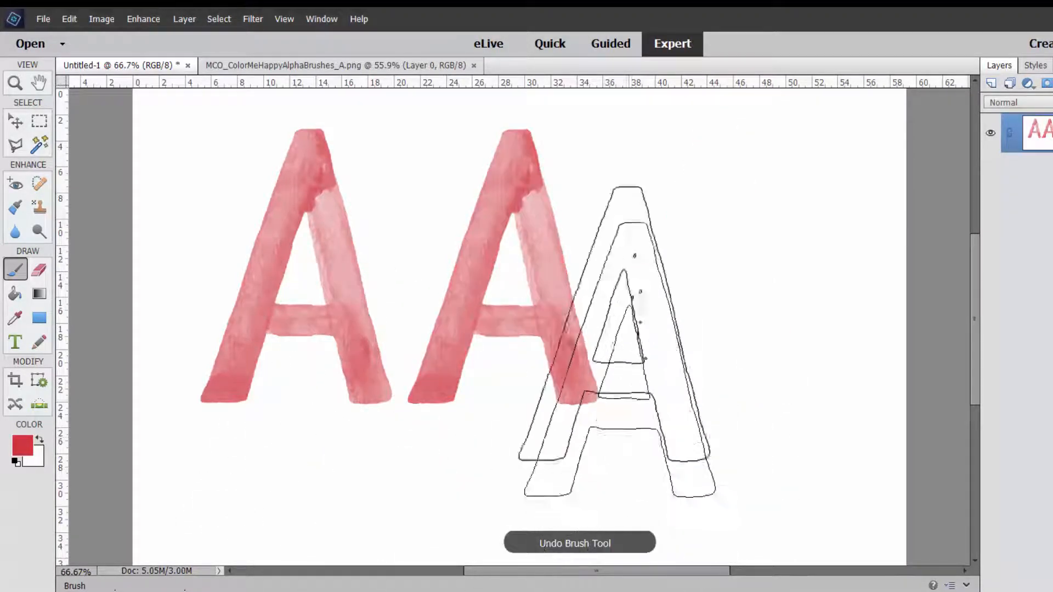
# Stamp a single third A beside the second, stamp over the first A again to darken it, and activate the Move tool.
pyautogui.click(716, 263)
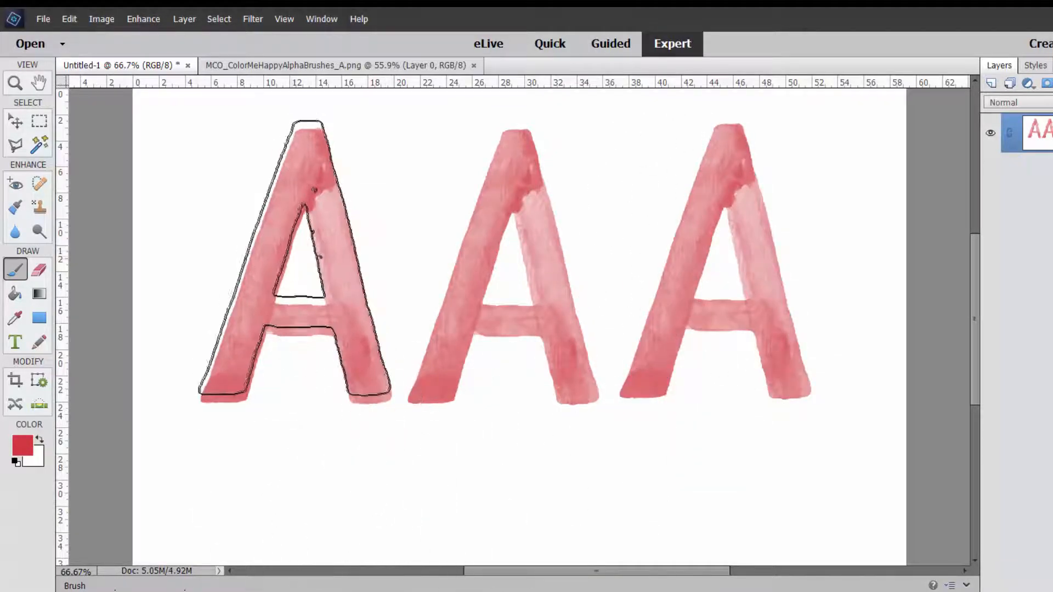
pyautogui.click(295, 266)
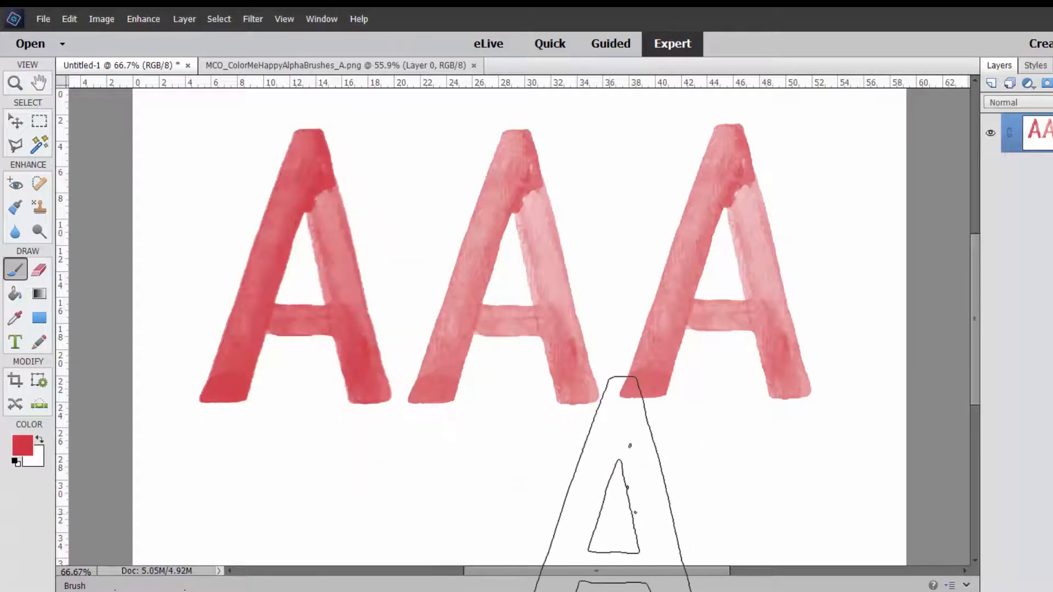
pyautogui.click(15, 122)
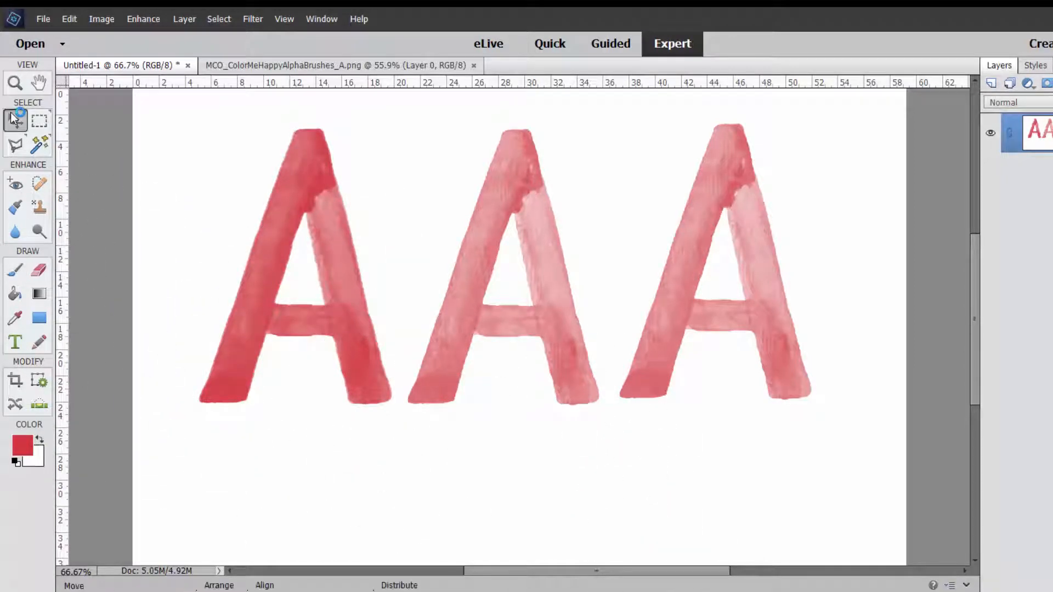
# Switch to the Elements Organizer and examine the contents of the 12_CZMerryCards and first 1704_BM_Shroo folders in the folder view.
pyautogui.click(235, 67)
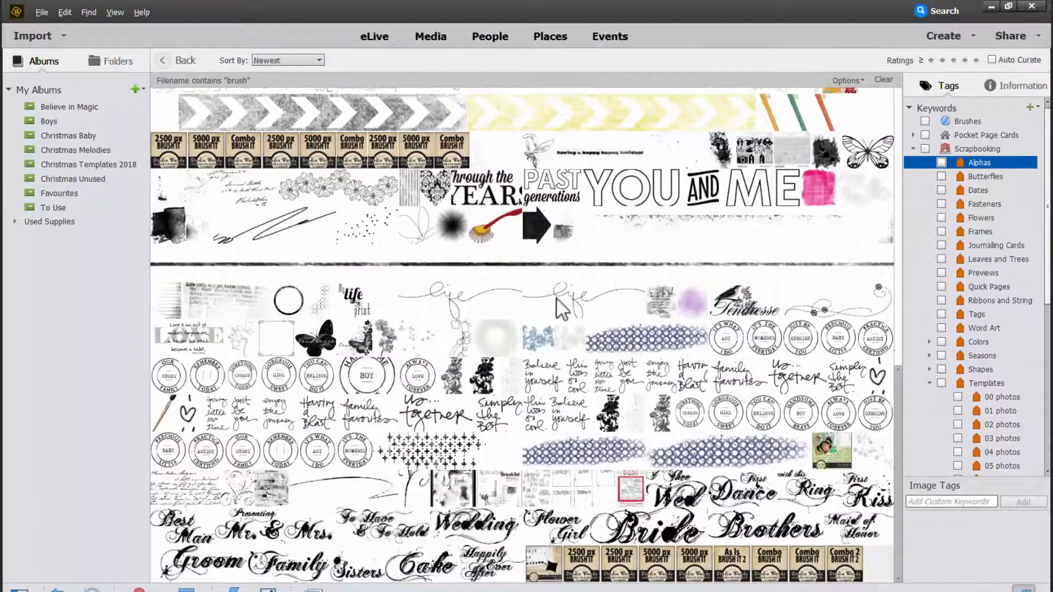
pyautogui.click(101, 61)
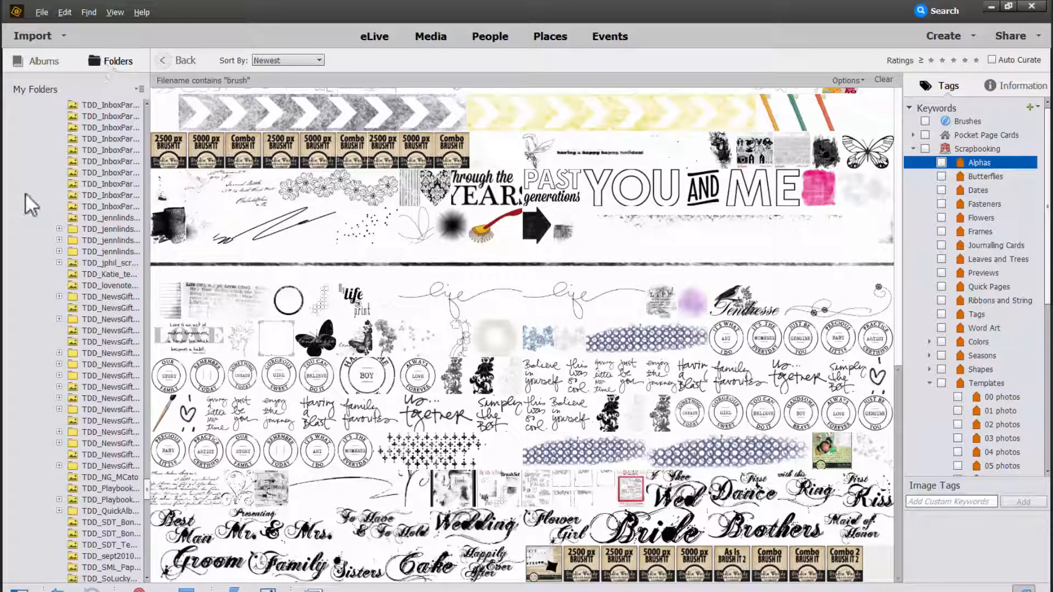
pyautogui.scroll(15, 32, 182)
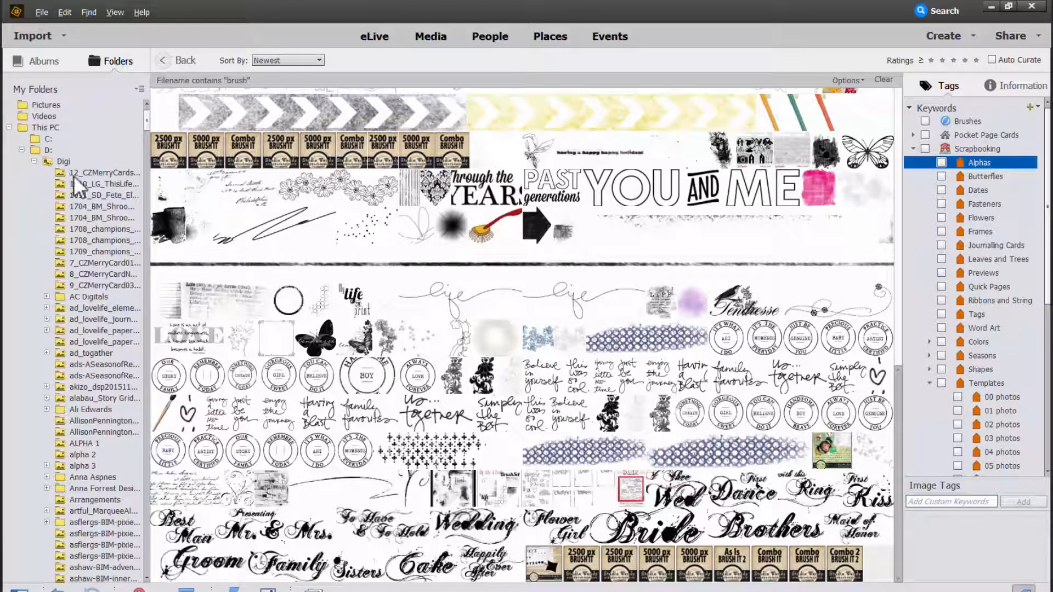
pyautogui.click(70, 174)
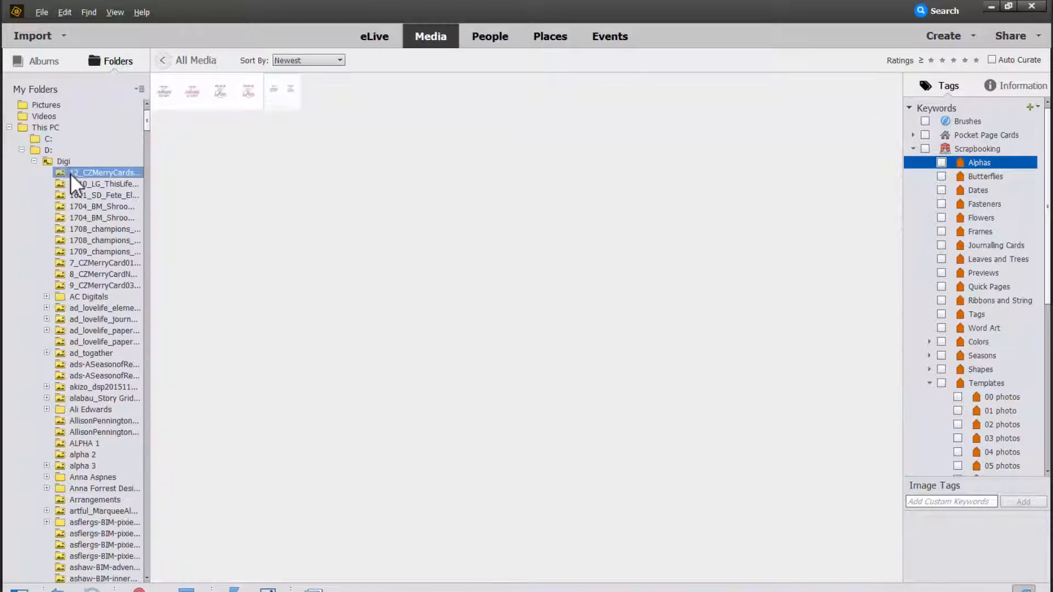
pyautogui.click(119, 211)
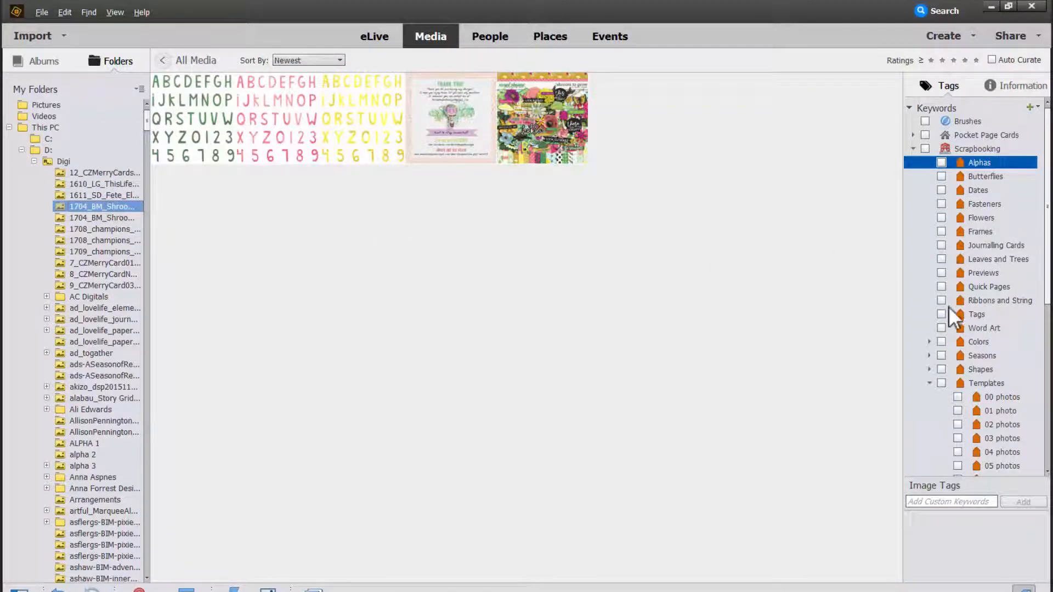
# Leave the folder view for the albums list, return to All Media and filter the files by the Brushes tag.
pyautogui.click(925, 121)
pyautogui.click(162, 60)
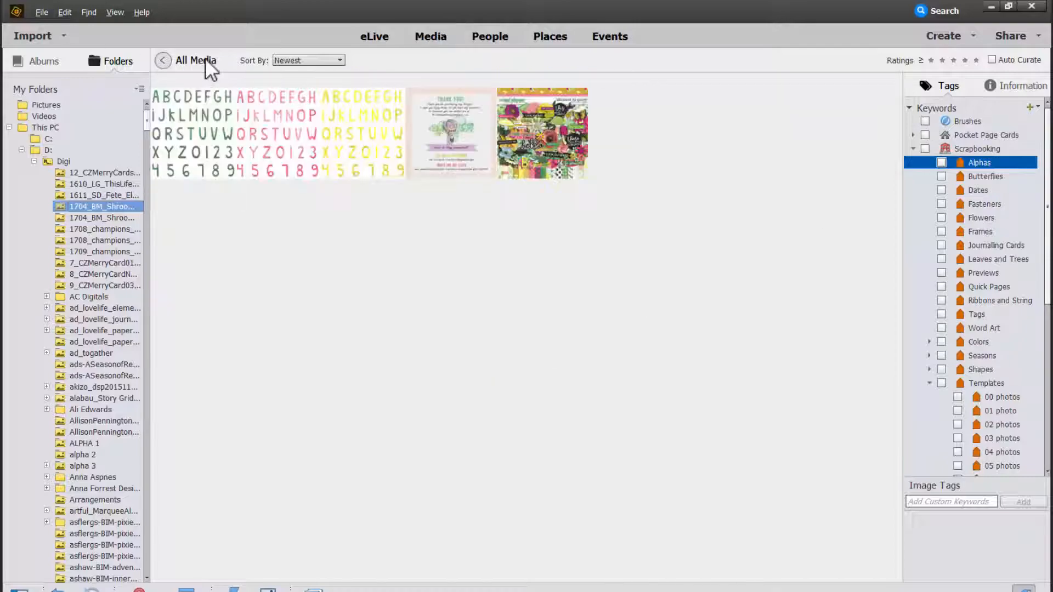
pyautogui.click(170, 56)
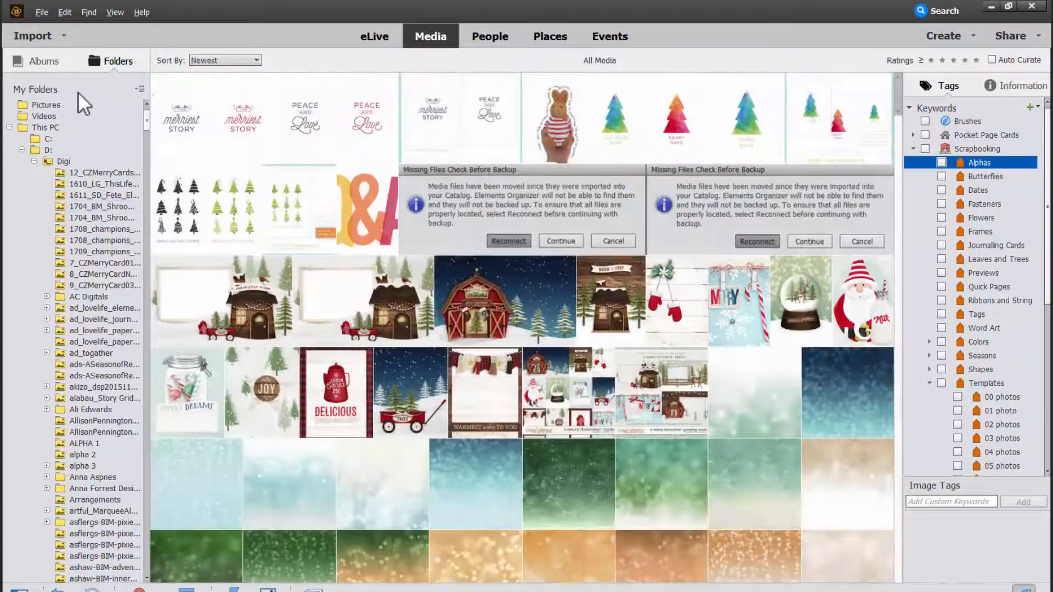
pyautogui.click(45, 103)
pyautogui.click(52, 61)
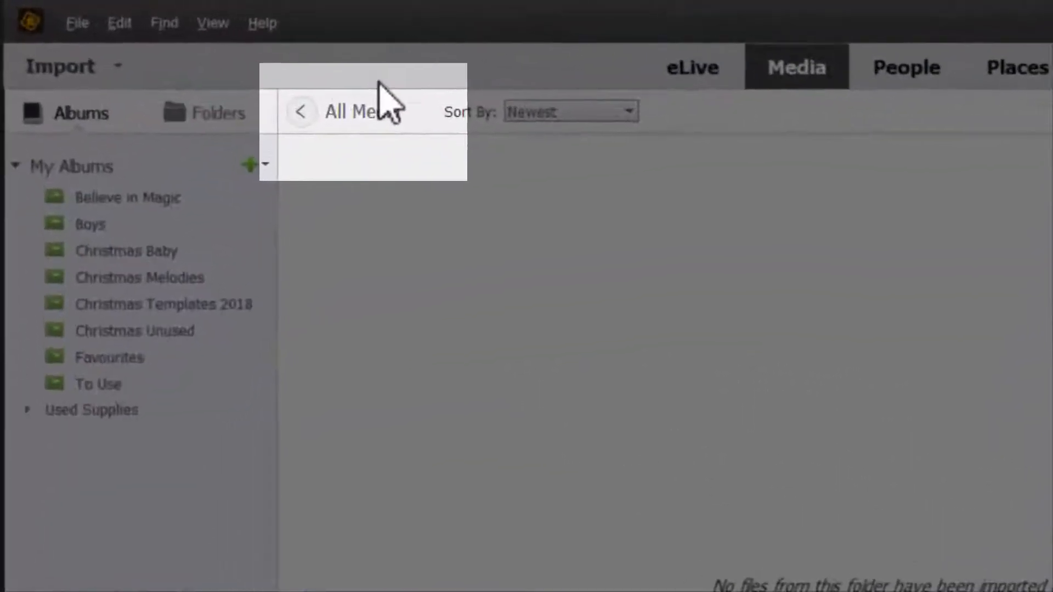
pyautogui.click(376, 124)
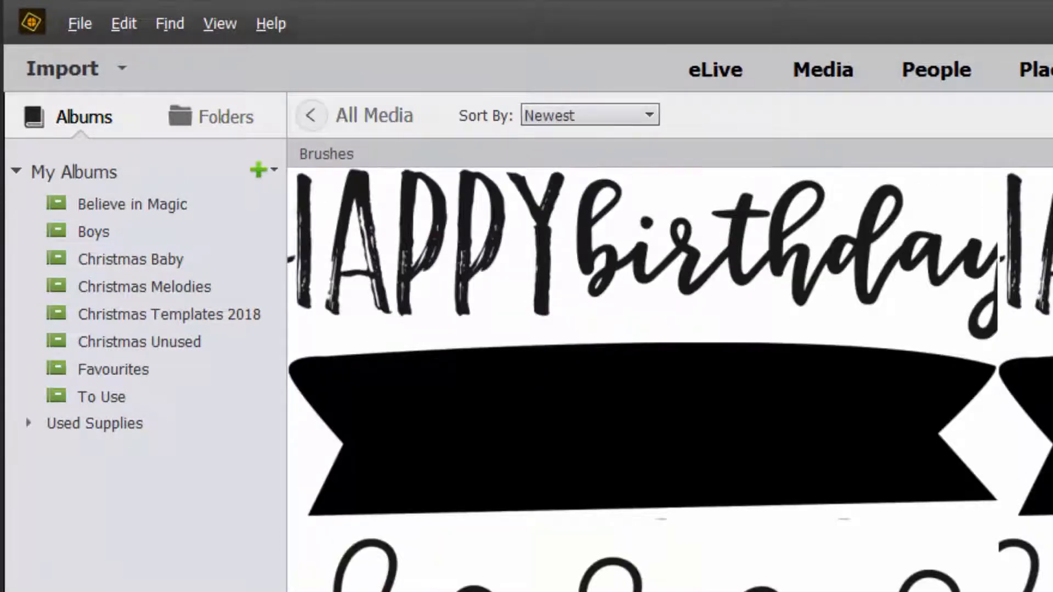
# Assign the Word Art tag to the dreams, go confidently, Noel and circular Happy Birthday brushes.
pyautogui.scroll(-10, 669, 379)
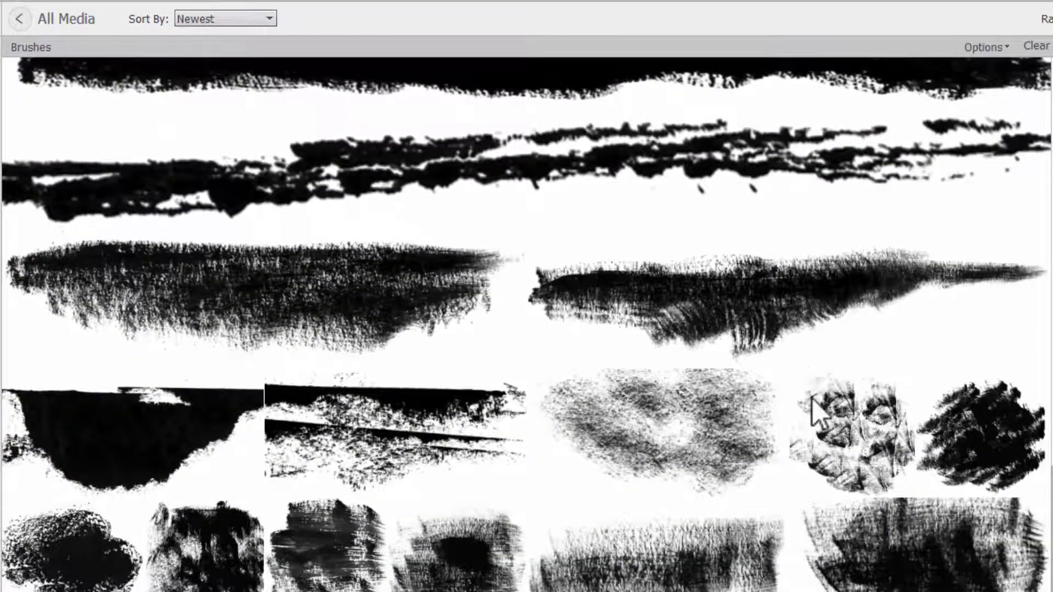
pyautogui.scroll(10, 811, 399)
pyautogui.scroll(-6, 817, 419)
pyautogui.scroll(4, 802, 415)
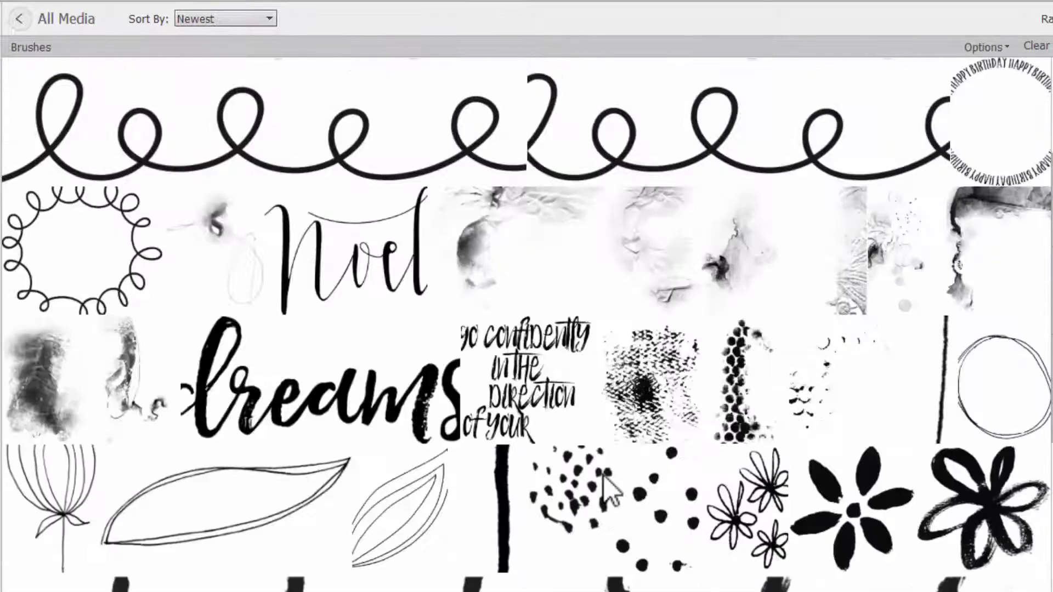
pyautogui.click(423, 418)
pyautogui.keyDown('ctrl'); pyautogui.click(510, 414); pyautogui.keyUp('ctrl')
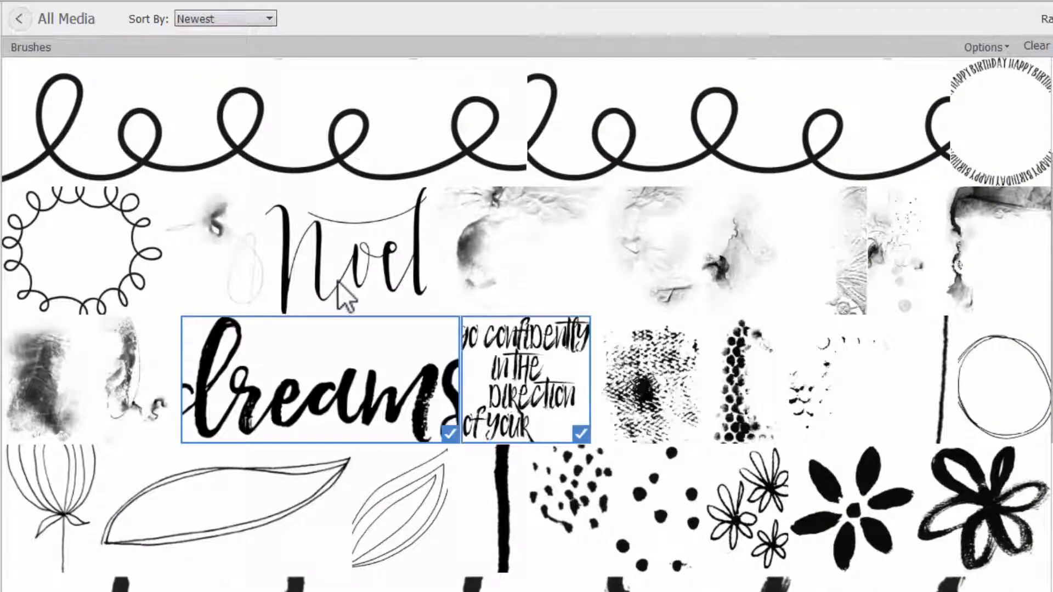
pyautogui.keyDown('ctrl'); pyautogui.click(345, 296); pyautogui.keyUp('ctrl')
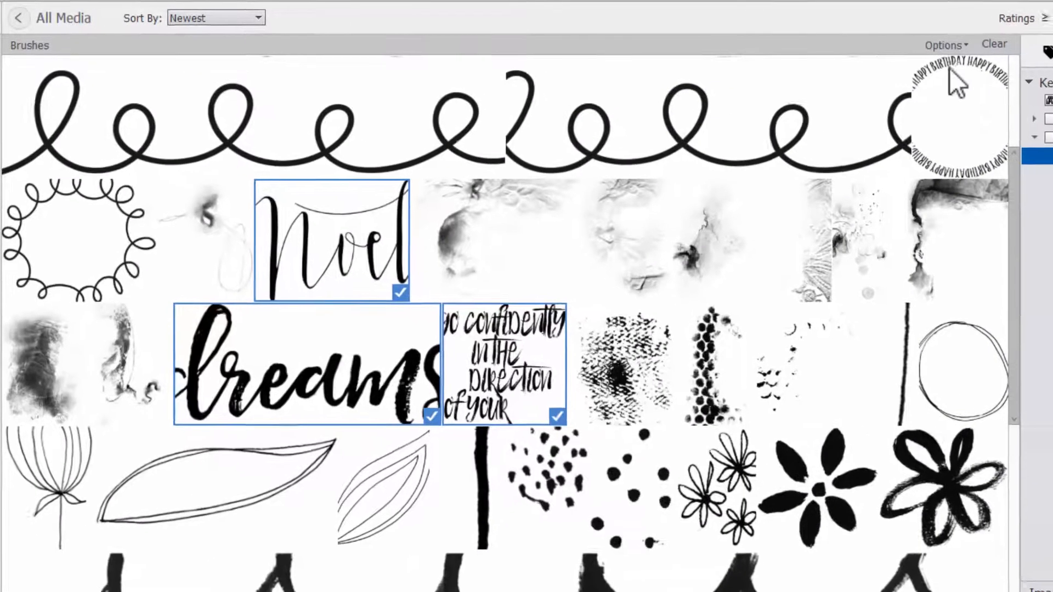
pyautogui.keyDown('ctrl'); pyautogui.click(995, 69); pyautogui.keyUp('ctrl')
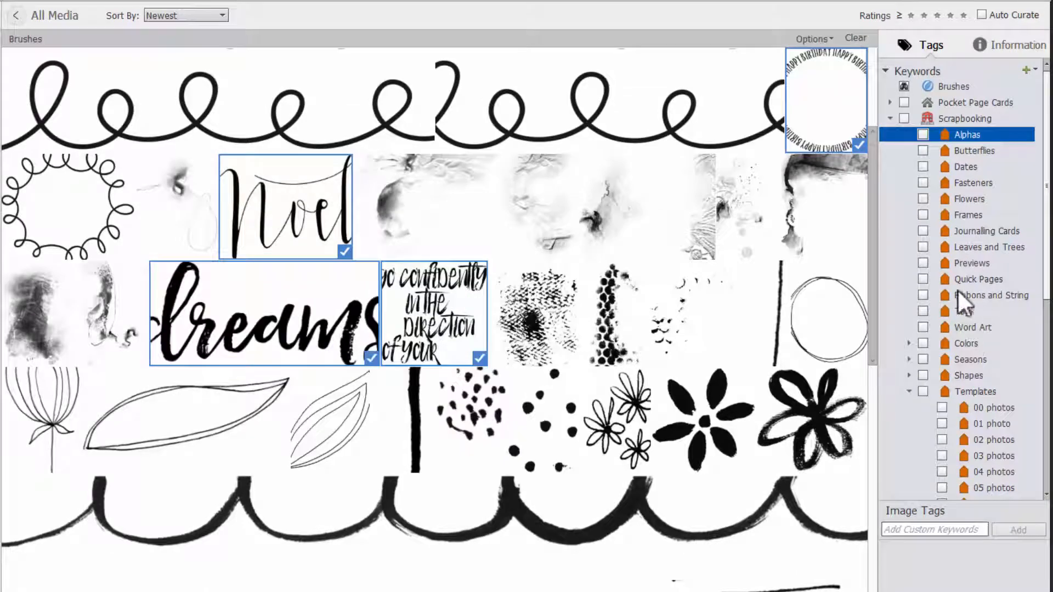
pyautogui.moveTo(965, 327); pyautogui.dragTo(469, 323)
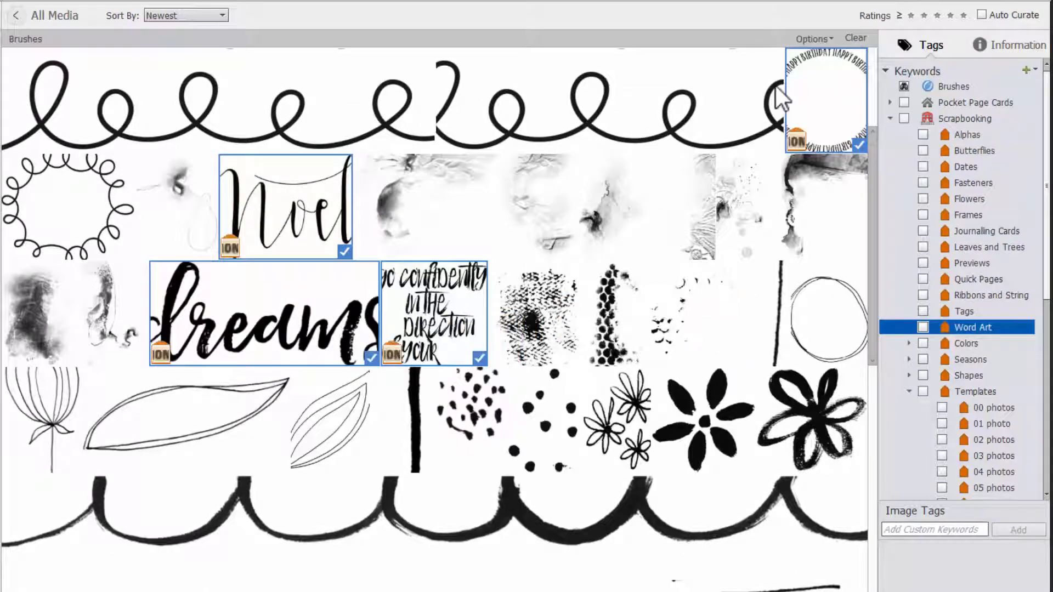
# Expand the Themes tags and assign the Birthday tag to the circular Happy Birthday brush.
pyautogui.scroll(-2, 847, 205)
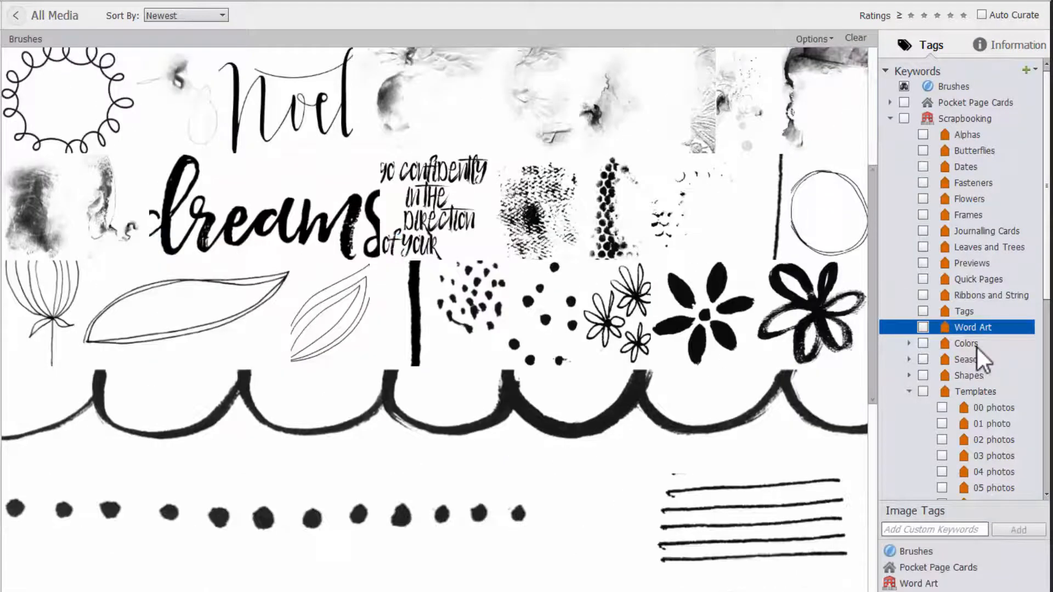
pyautogui.scroll(-5, 977, 348)
pyautogui.click(907, 227)
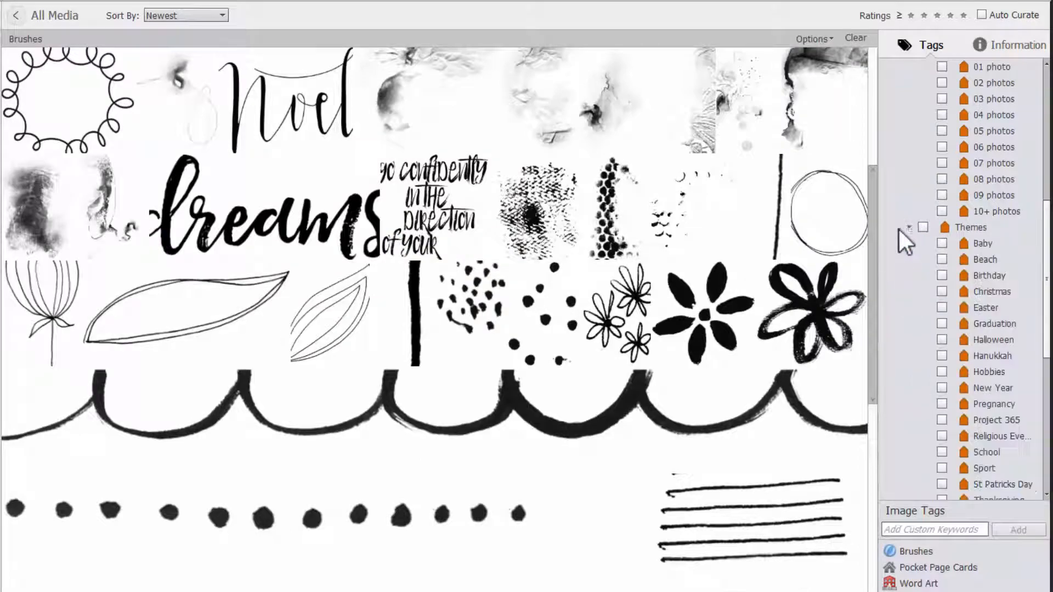
pyautogui.scroll(3, 788, 255)
pyautogui.click(801, 274)
pyautogui.moveTo(987, 275); pyautogui.dragTo(800, 296)
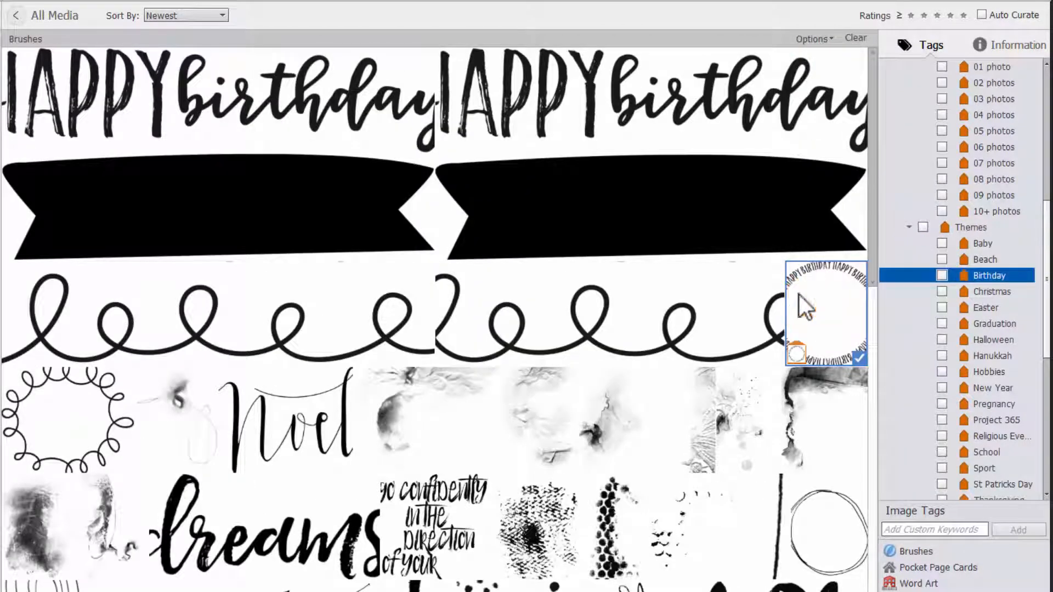
# Assign the Birthday tag to both large Happy birthday lettering brushes.
pyautogui.click(694, 96)
pyautogui.keyDown('ctrl'); pyautogui.click(394, 71); pyautogui.keyUp('ctrl')
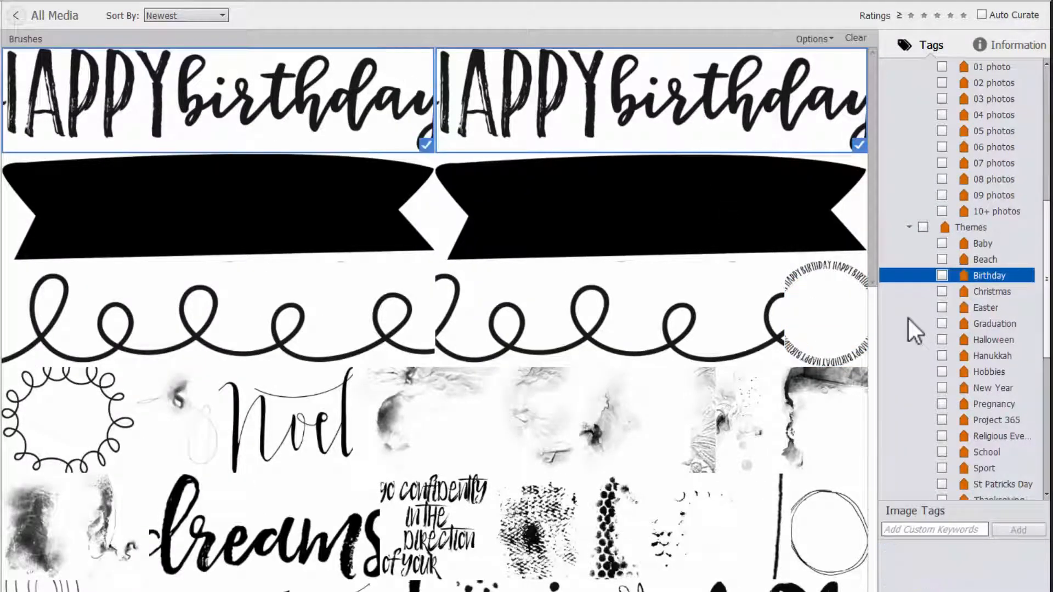
pyautogui.moveTo(985, 274); pyautogui.dragTo(690, 88)
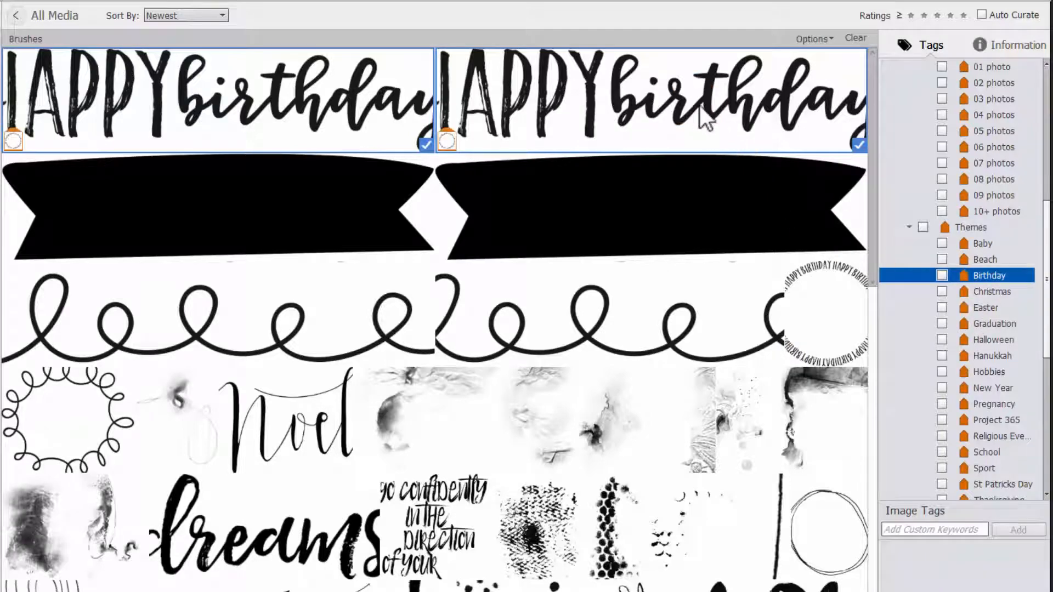
# Collapse the Themes tag group and return to the start of the keyword tag list.
pyautogui.scroll(-10, 744, 235)
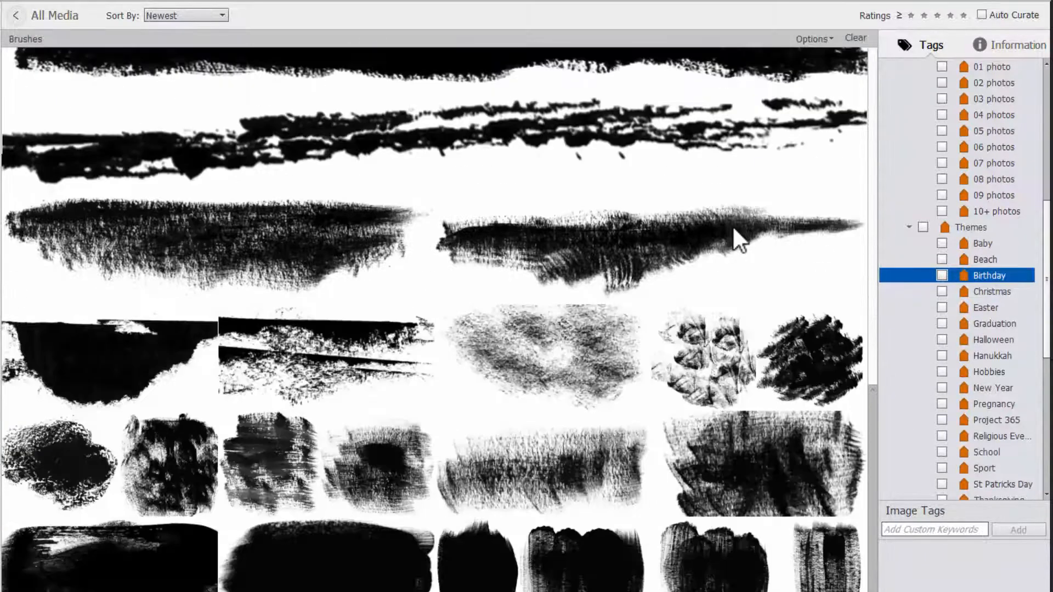
pyautogui.click(909, 227)
pyautogui.scroll(5, 907, 227)
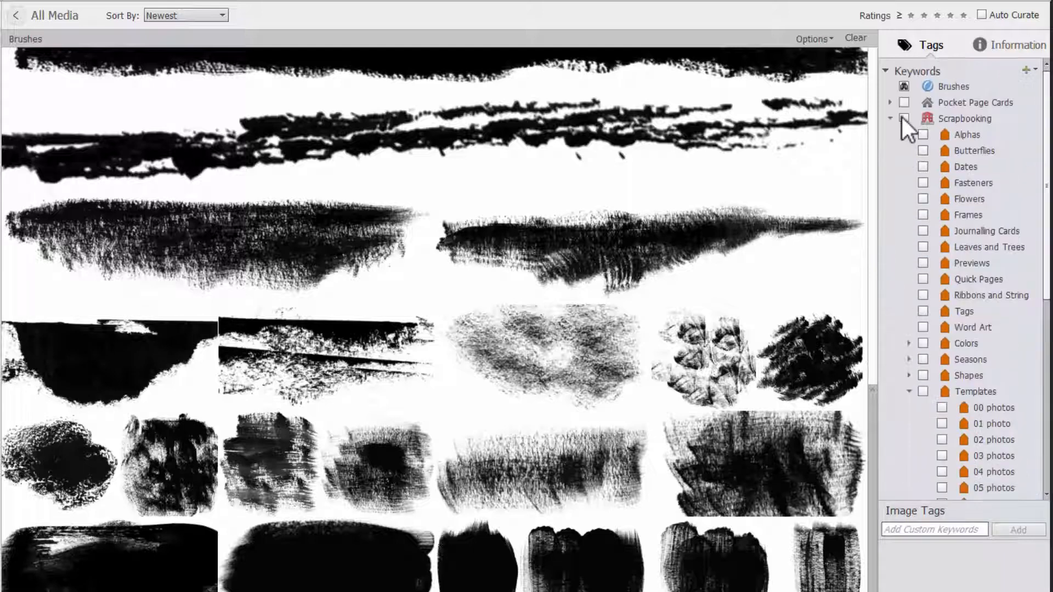
# Collapse the Templates tag group, then check the top-level keyword categories by briefly collapsing and reopening Scrapbooking.
pyautogui.click(909, 391)
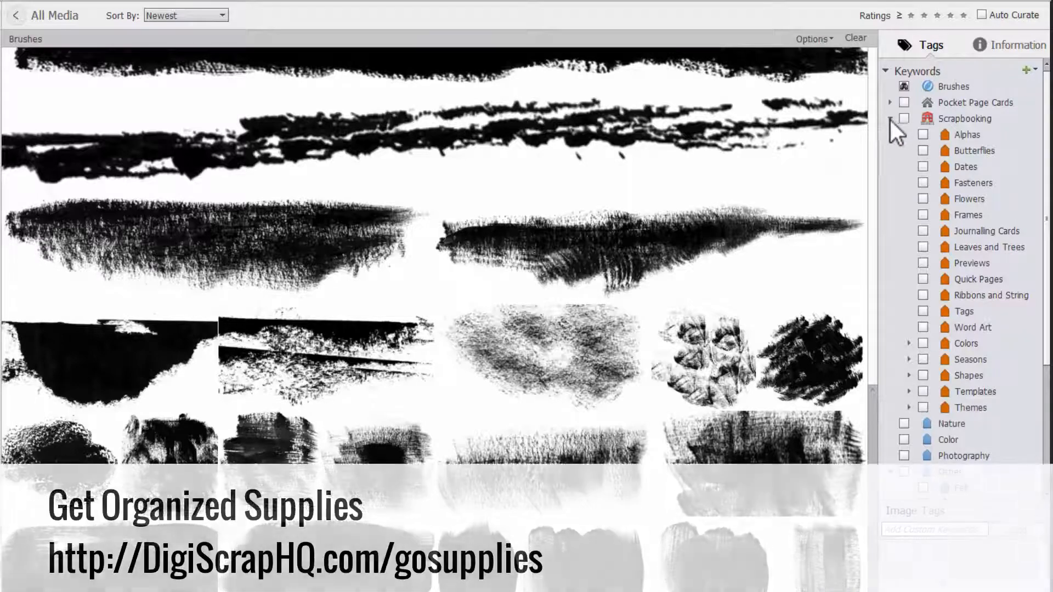
pyautogui.click(889, 120)
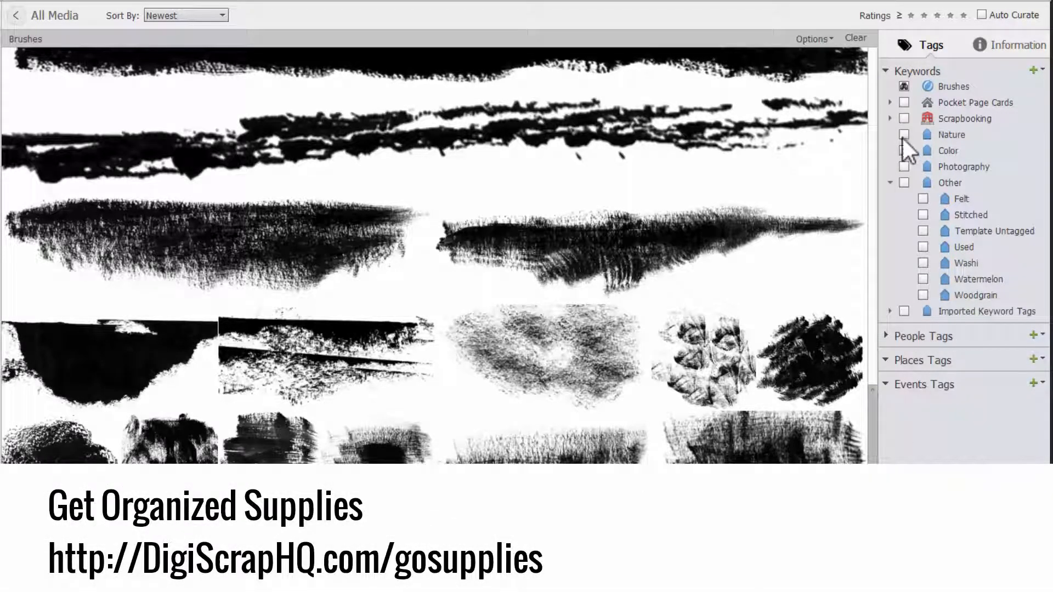
pyautogui.click(890, 119)
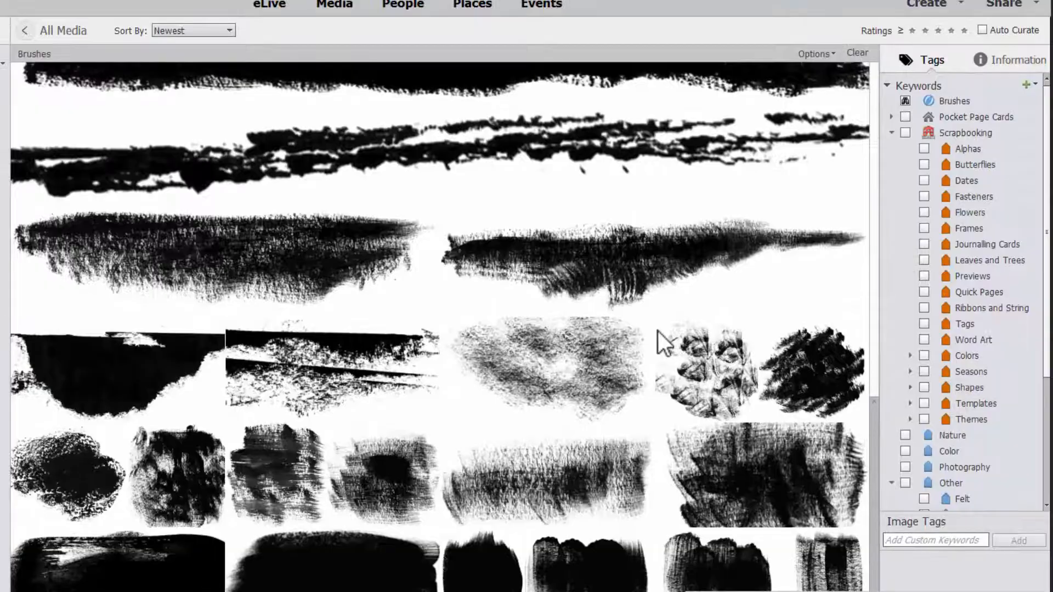
# Browse the Brushes collection and select the second black banner and the circular Happy Birthday brush to examine their assigned tags.
pyautogui.scroll(10, 657, 331)
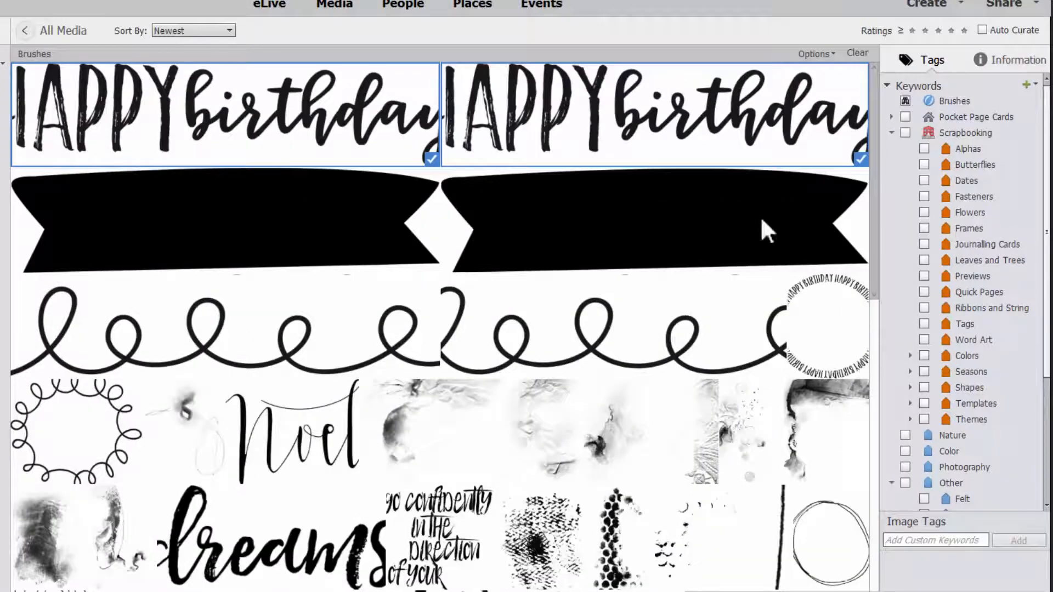
pyautogui.click(814, 172)
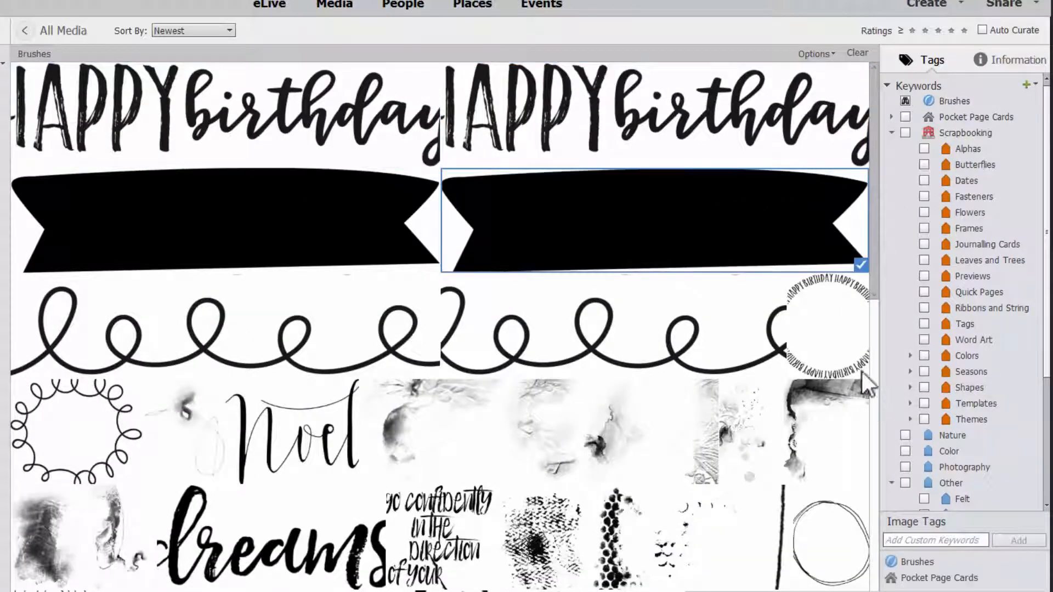
pyautogui.click(861, 307)
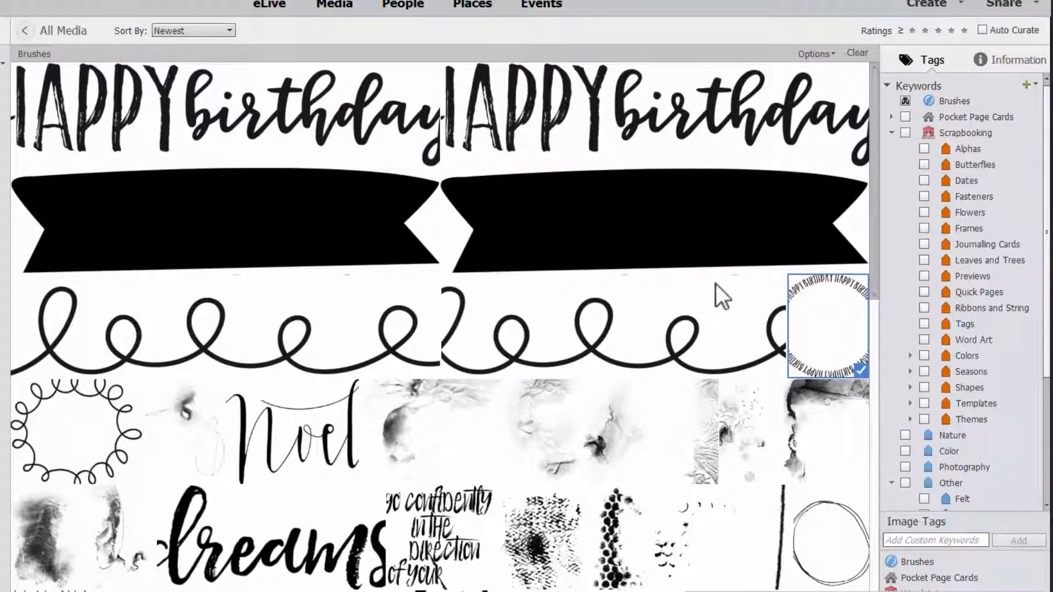
pyautogui.scroll(-5, 587, 323)
pyautogui.scroll(4, 576, 308)
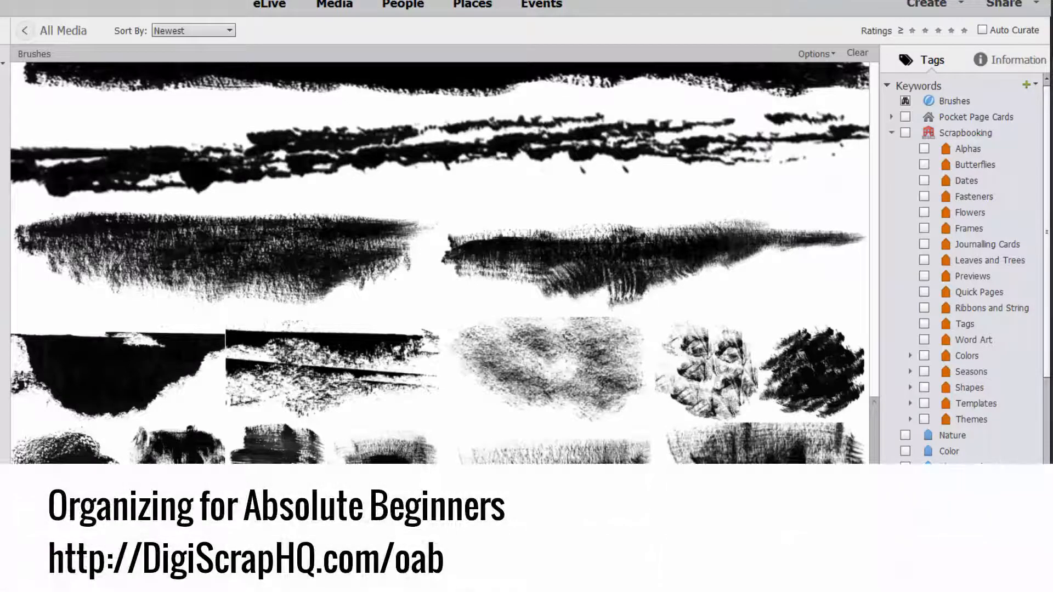
pyautogui.scroll(12, 440, 263)
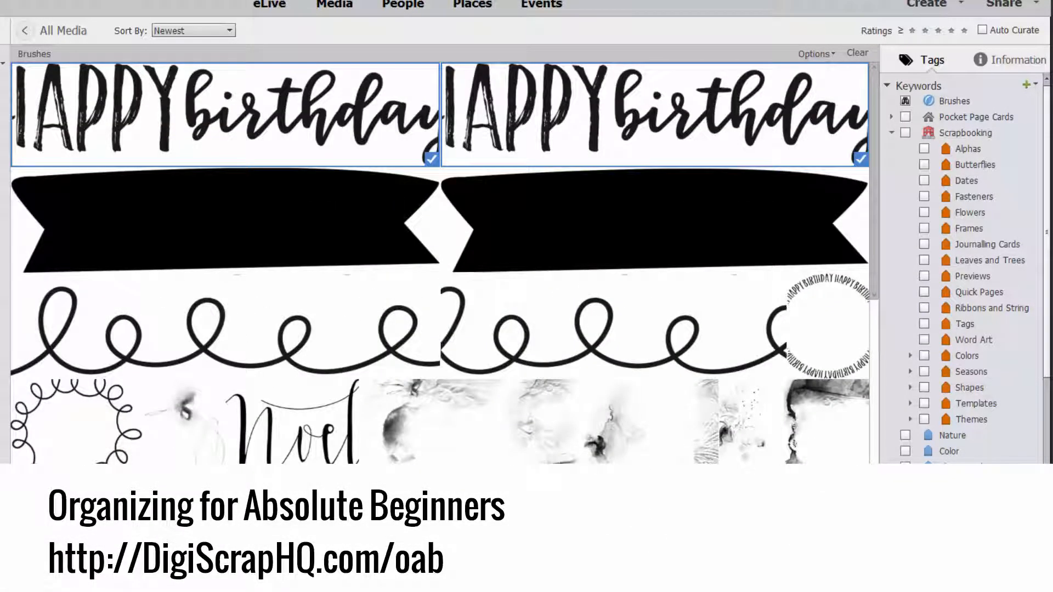
pyautogui.click(655, 220)
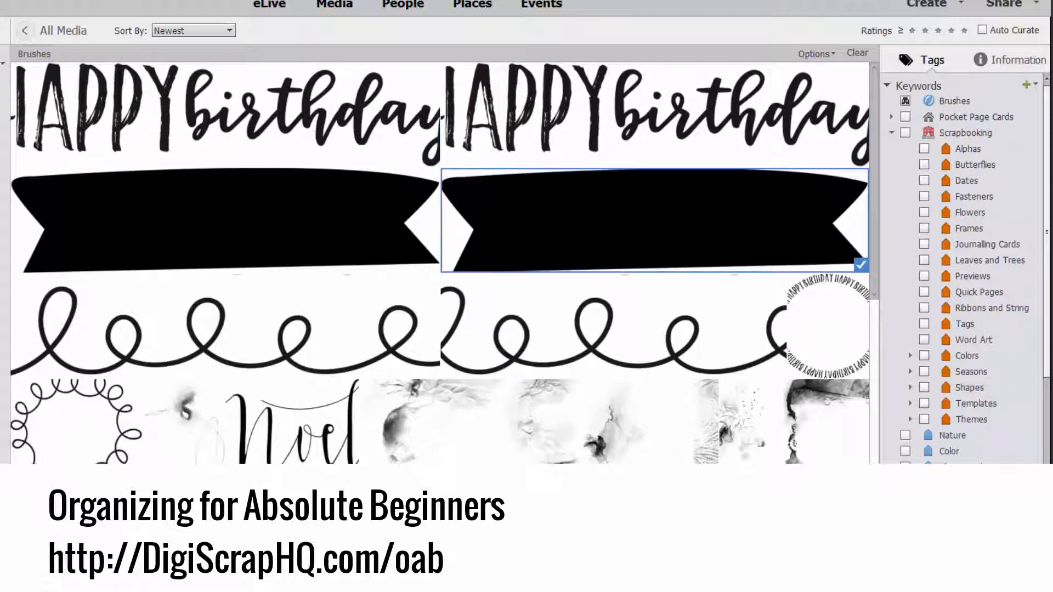
pyautogui.click(828, 326)
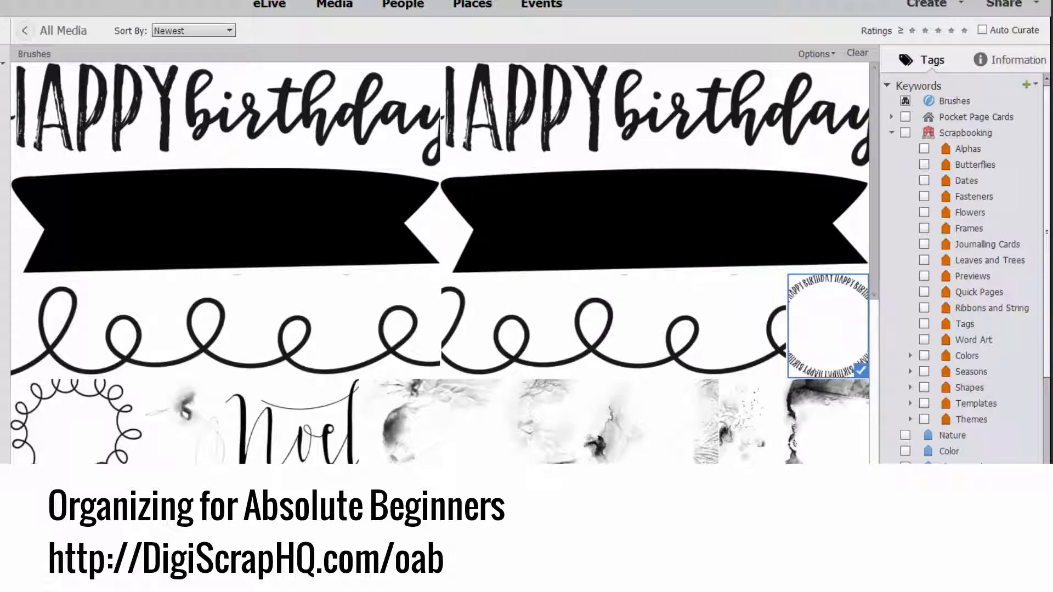
pyautogui.scroll(-5, 440, 263)
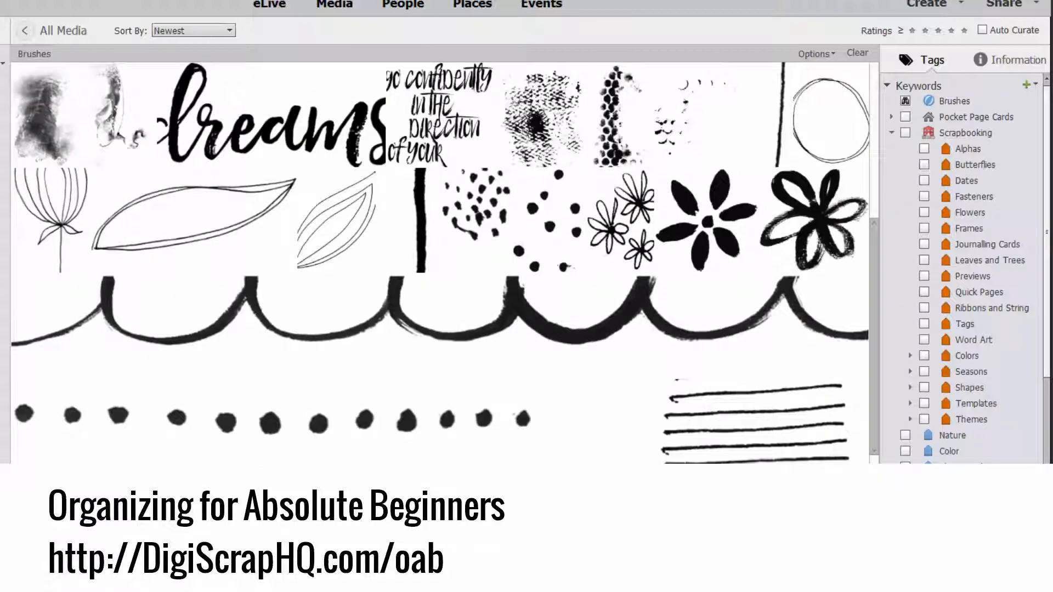
pyautogui.scroll(3, 439, 263)
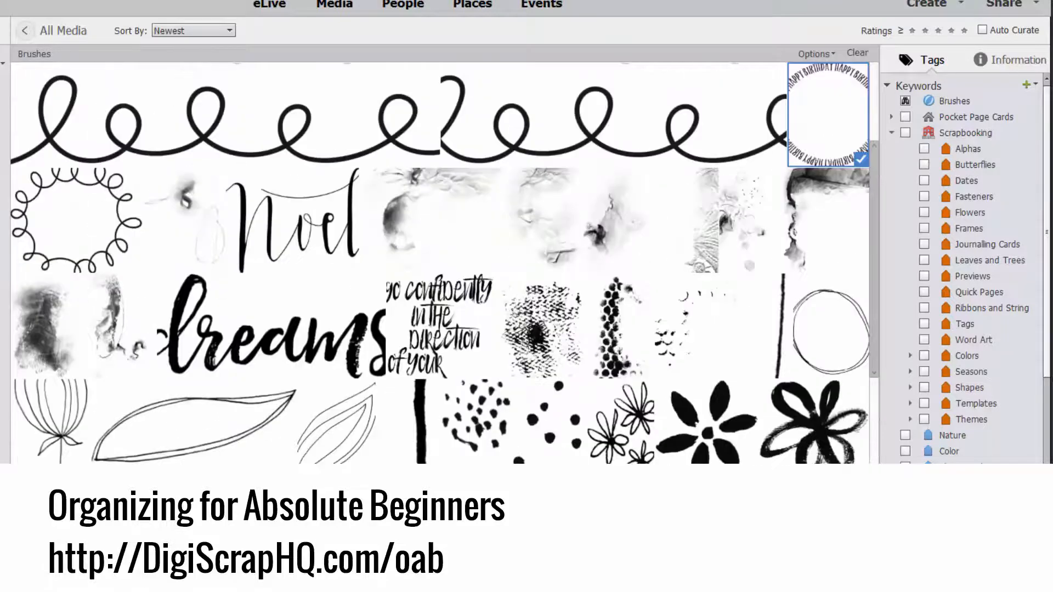
pyautogui.scroll(2, 440, 263)
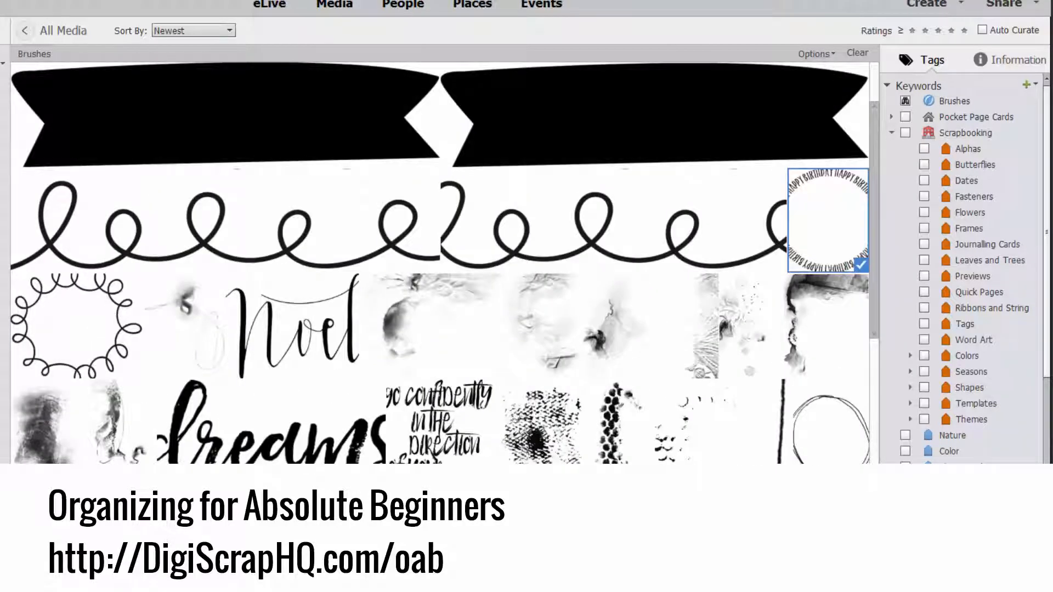